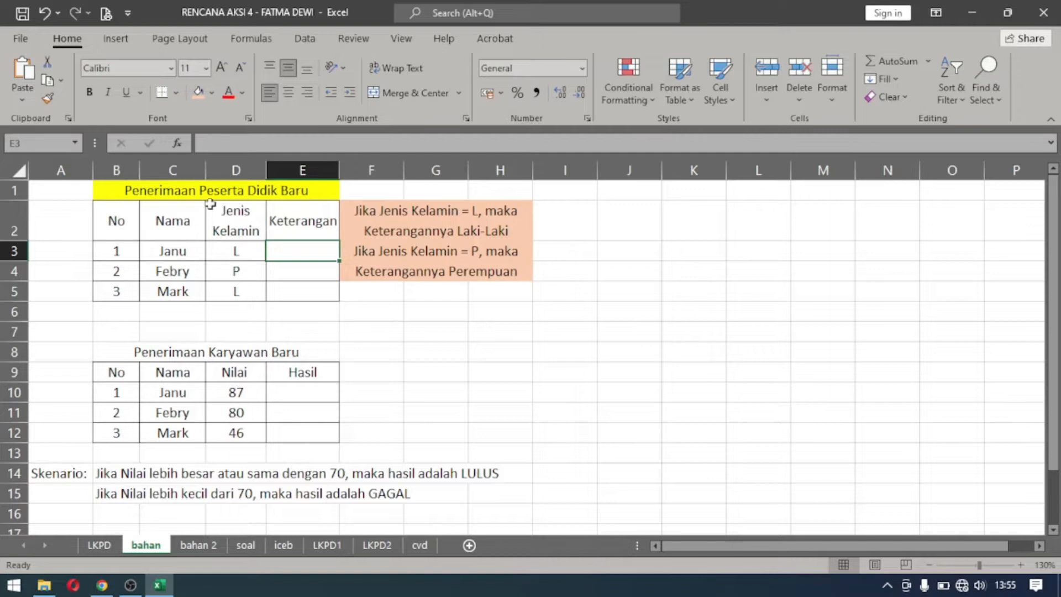
Fill the "Penerimaan Karyawan Baru" title cell with light orange.
left_click(130, 188)
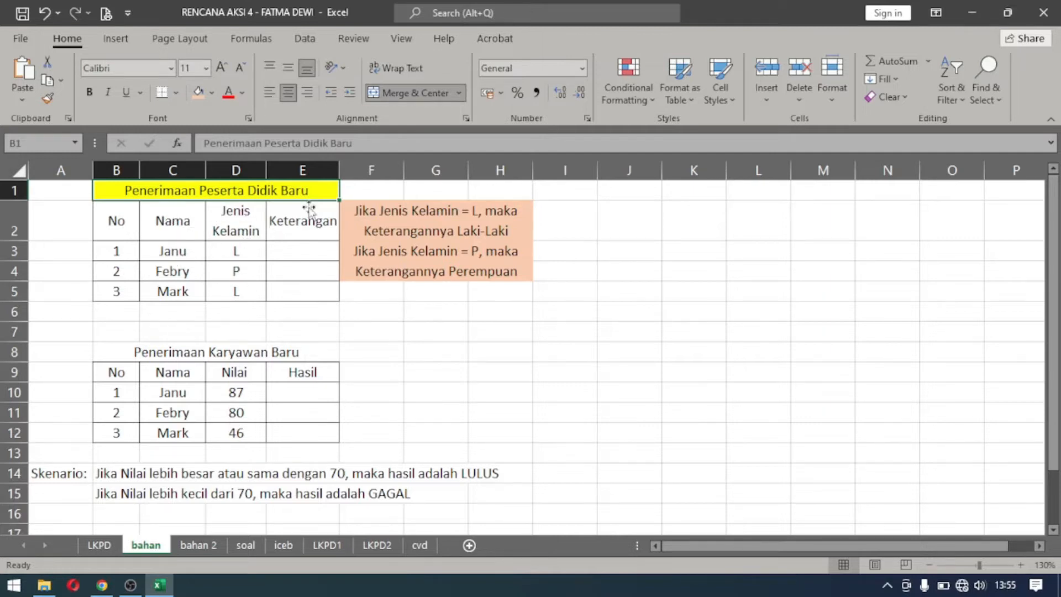
left_click(149, 348)
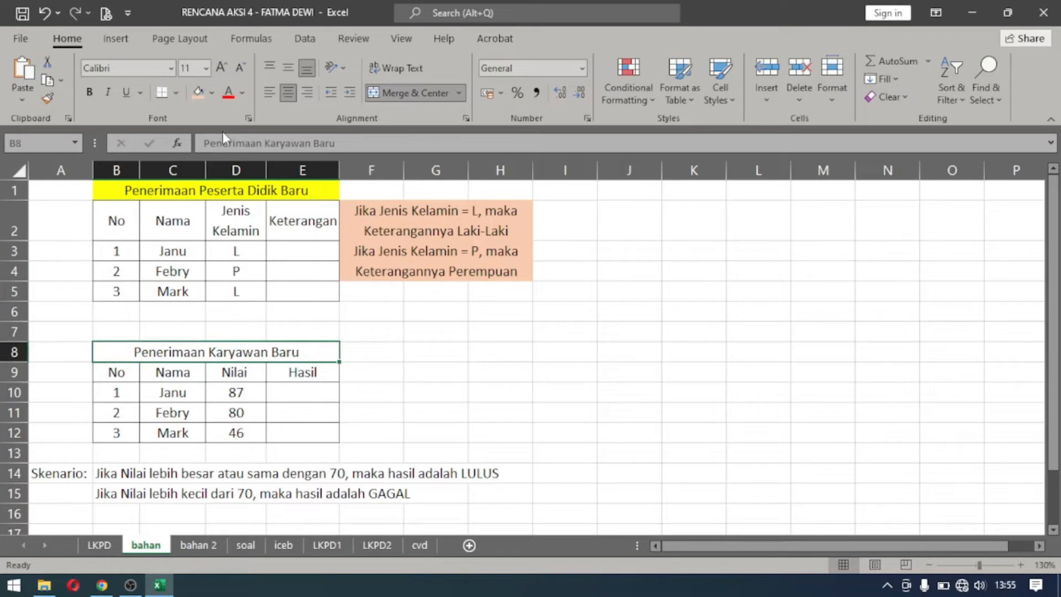
left_click(198, 92)
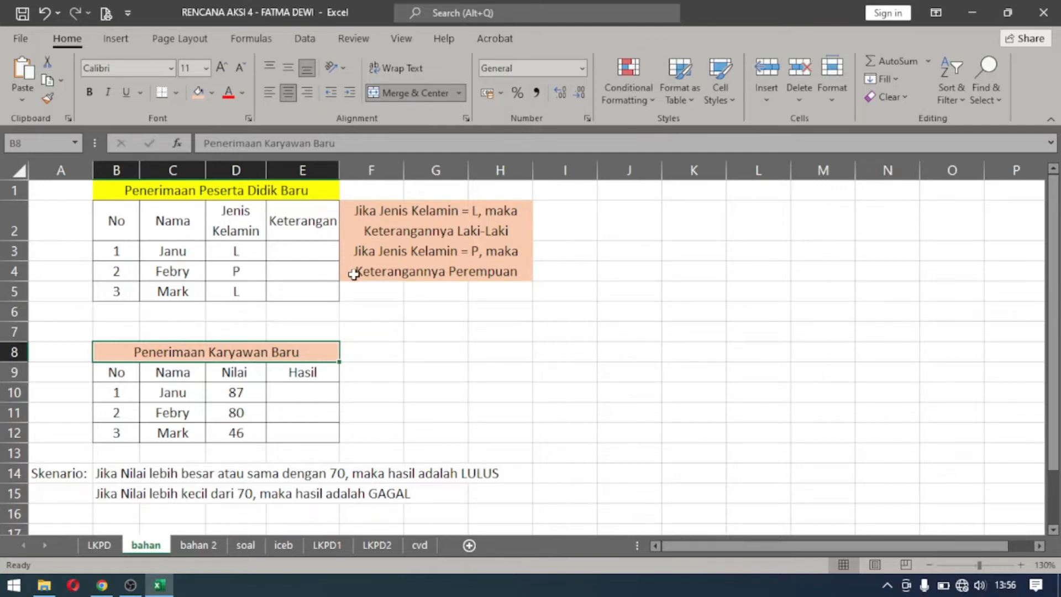
Begin an IF formula in E3 of the Keterangan column that tests whether D3 equals "L".
left_click(377, 215)
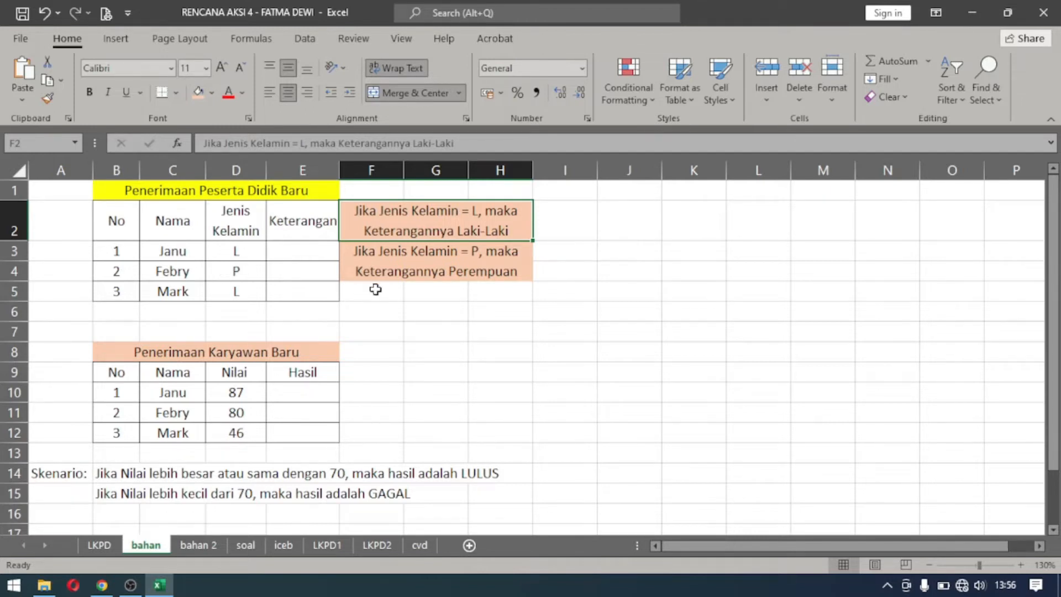
left_click(297, 245)
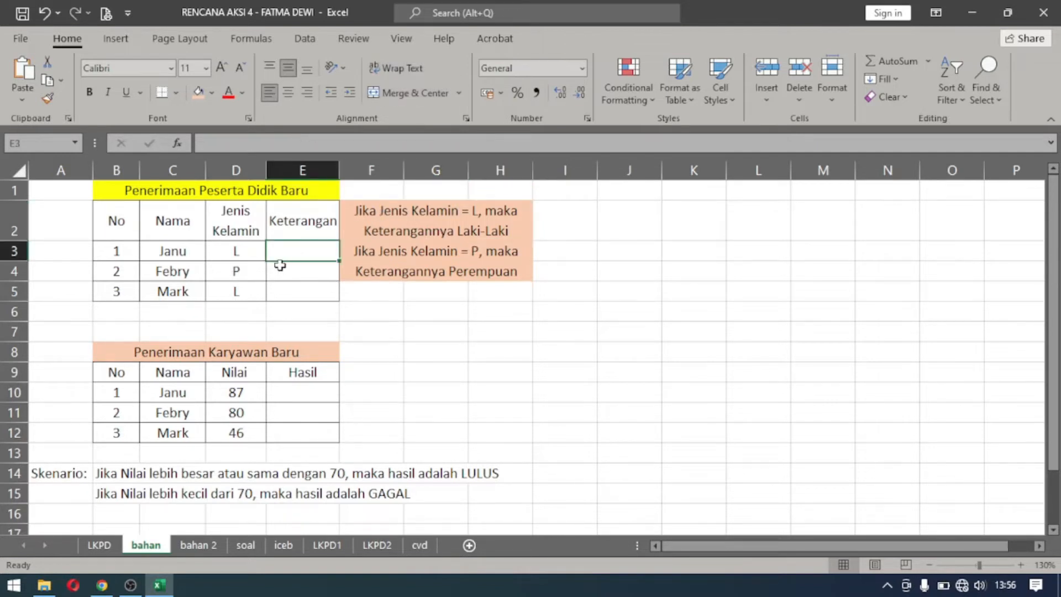
type("=IF")
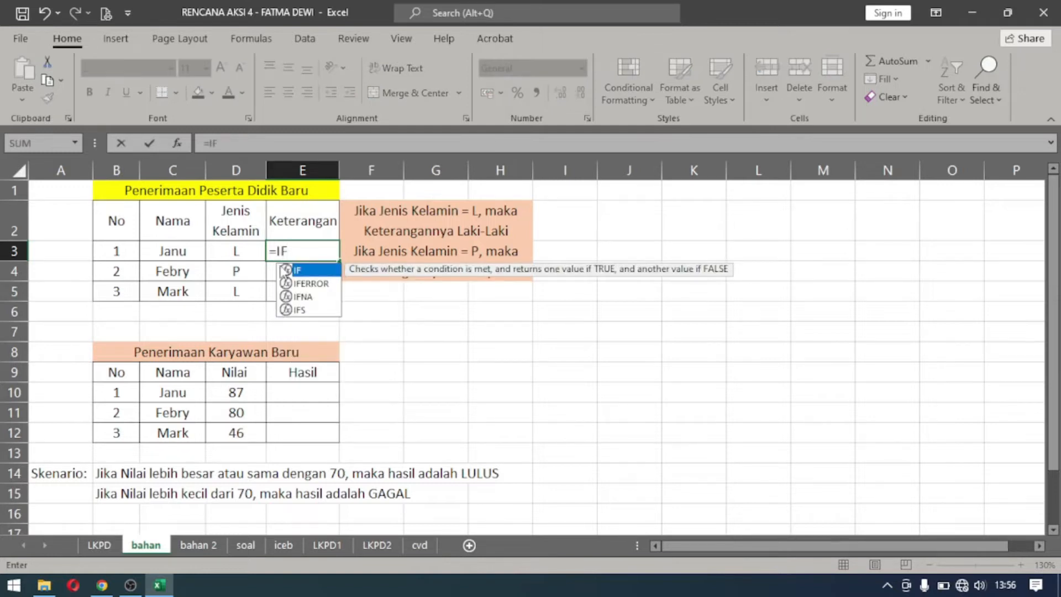
type("(")
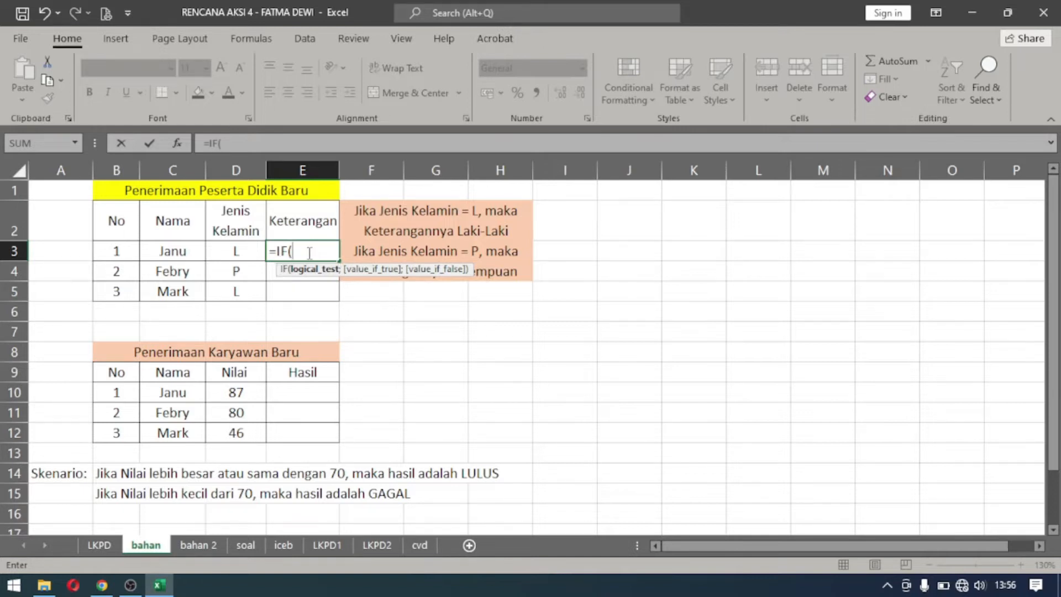
left_click(233, 251)
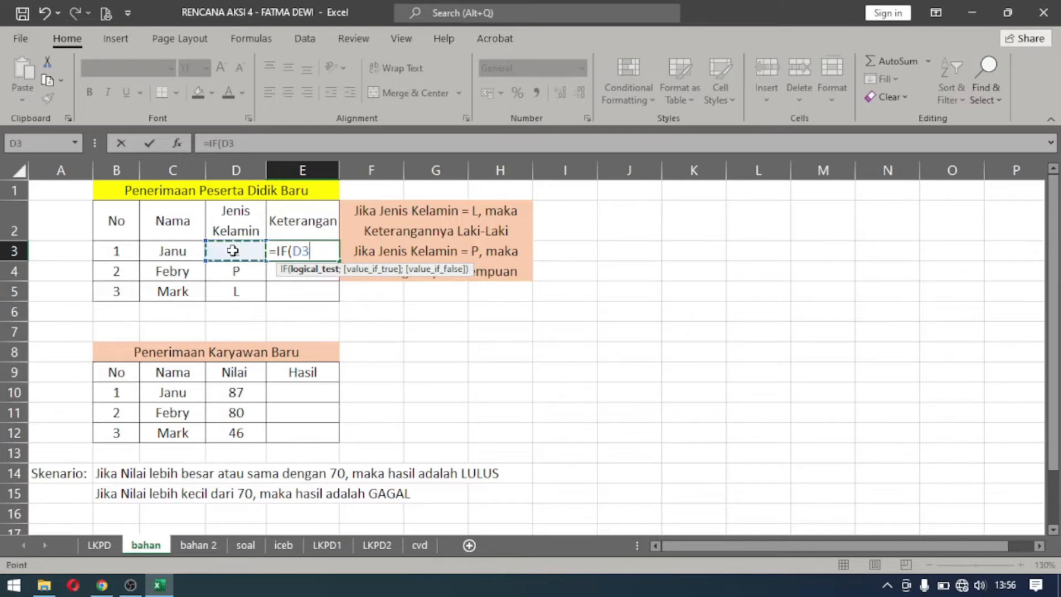
type("=\"L\";")
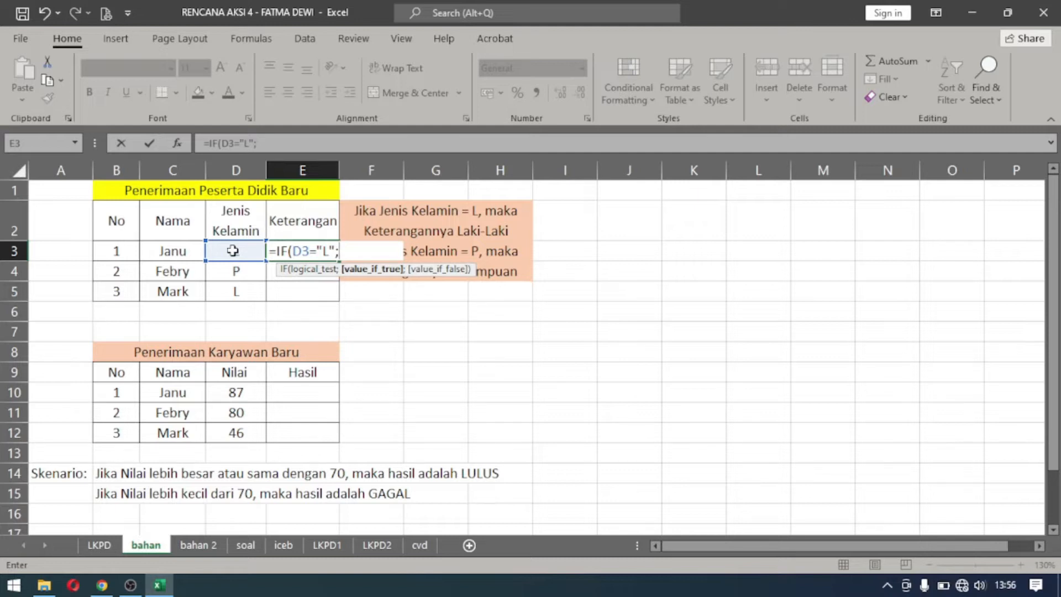
Complete the E3 formula with "LAKI-LAKI" as the true value and "PEREMPUAN" as the false value.
type("\"LAKI-LAKI")
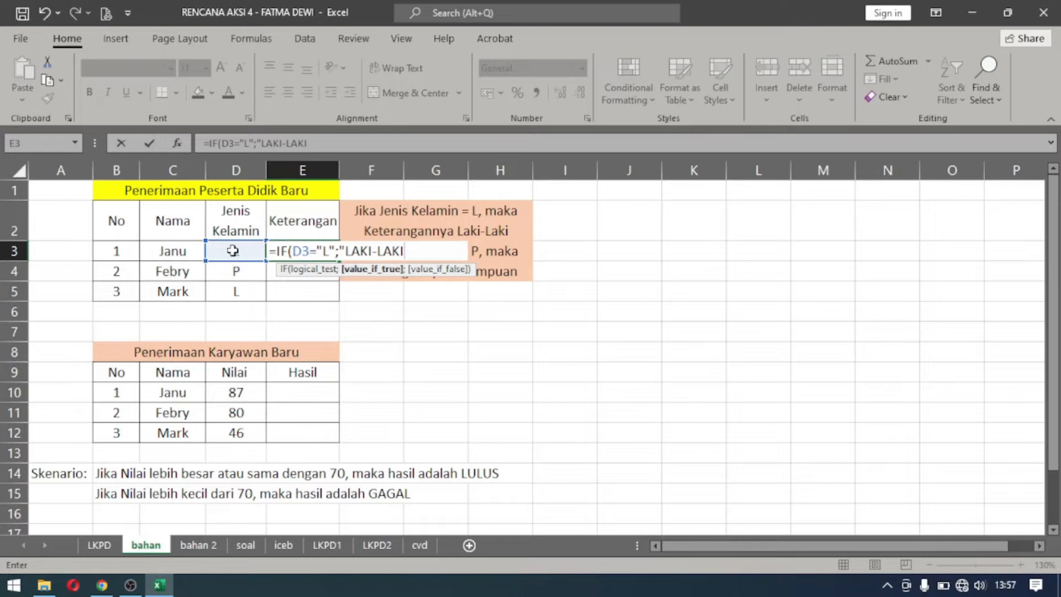
type("\";")
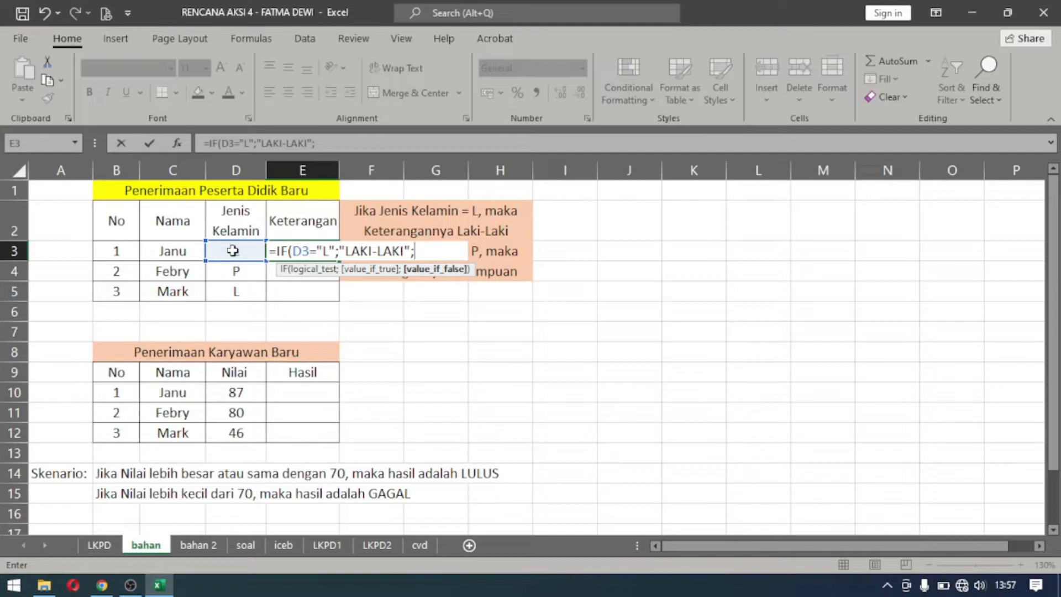
type("\"PEREMPUA")
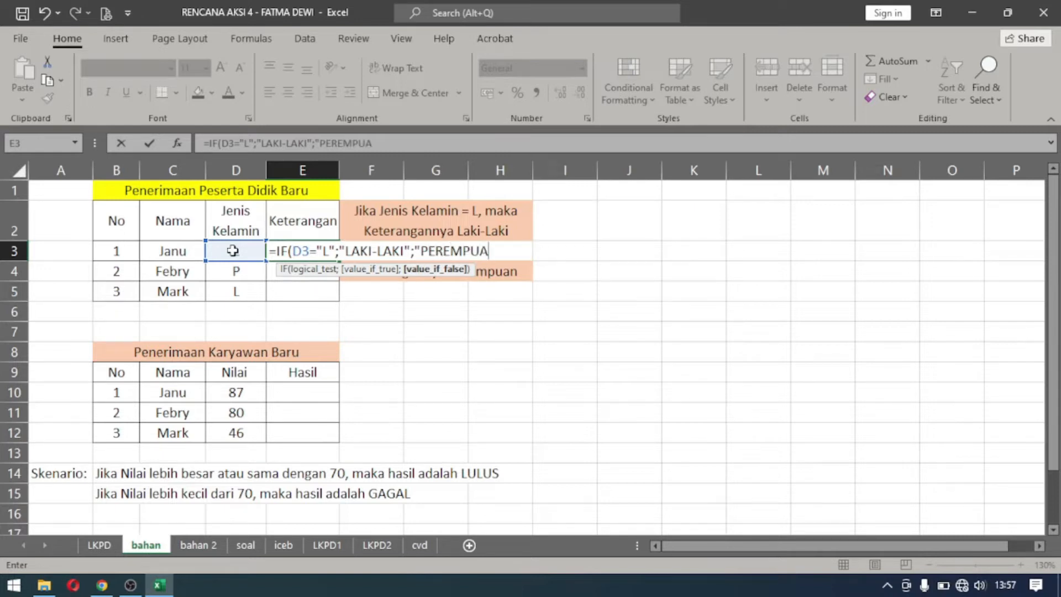
type("N\")")
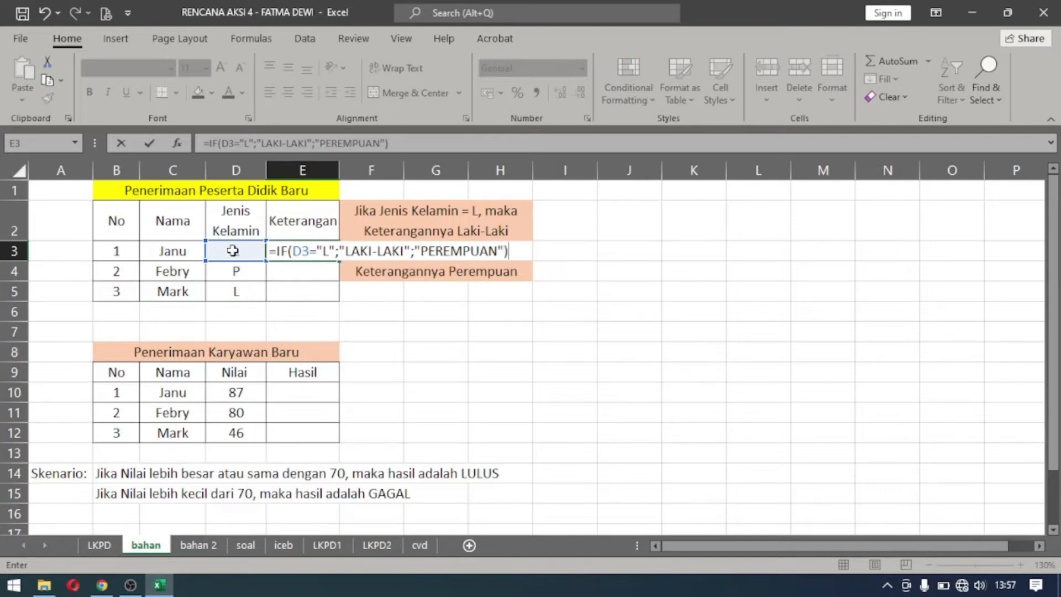
key("Return")
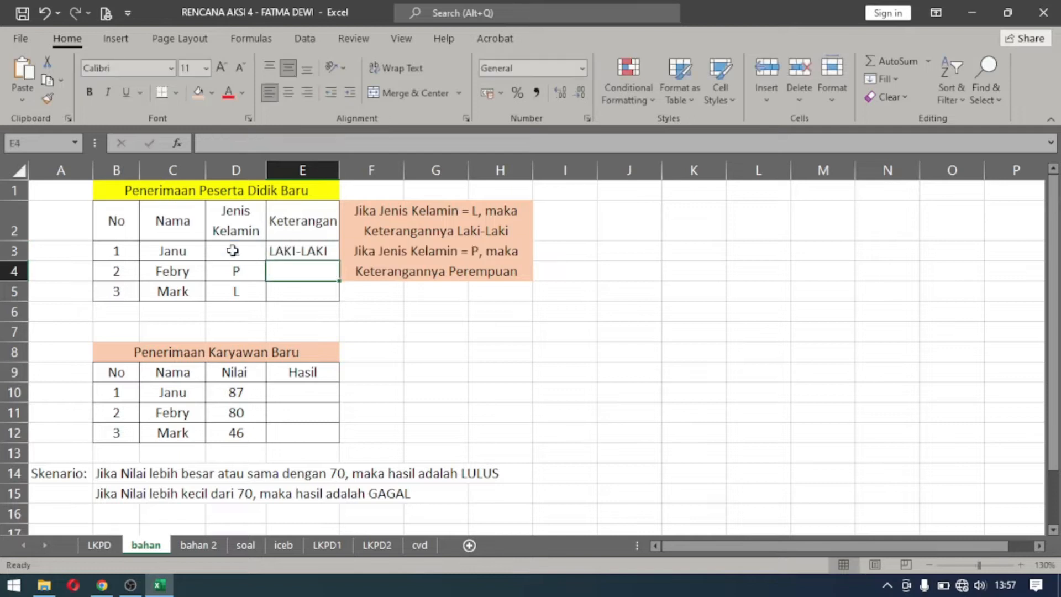
Copy the E3 formula down the Keterangan column through E5.
left_click(310, 252)
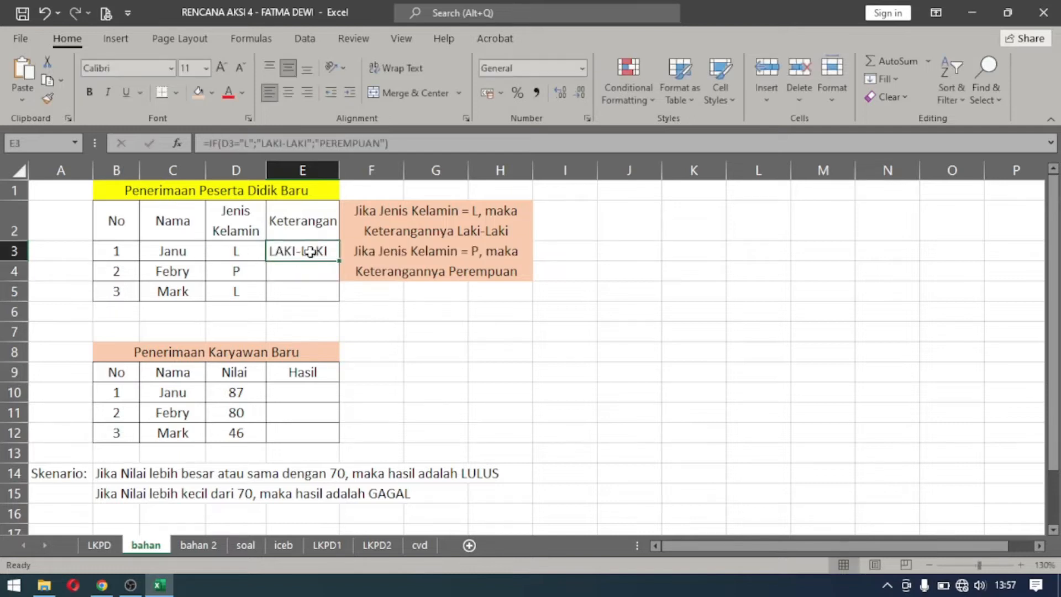
double_click(338, 261)
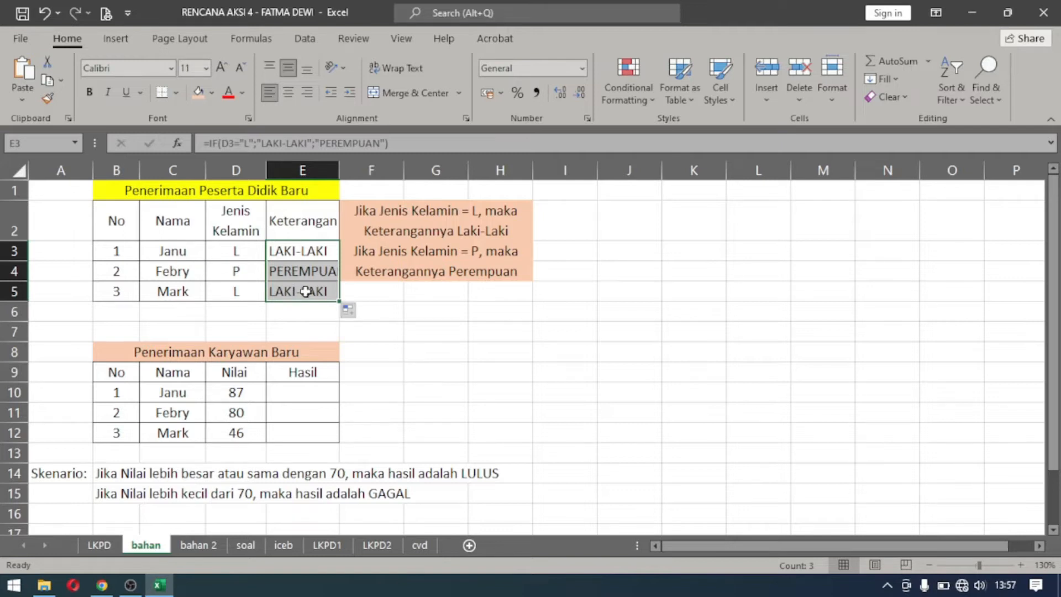
left_click(307, 243)
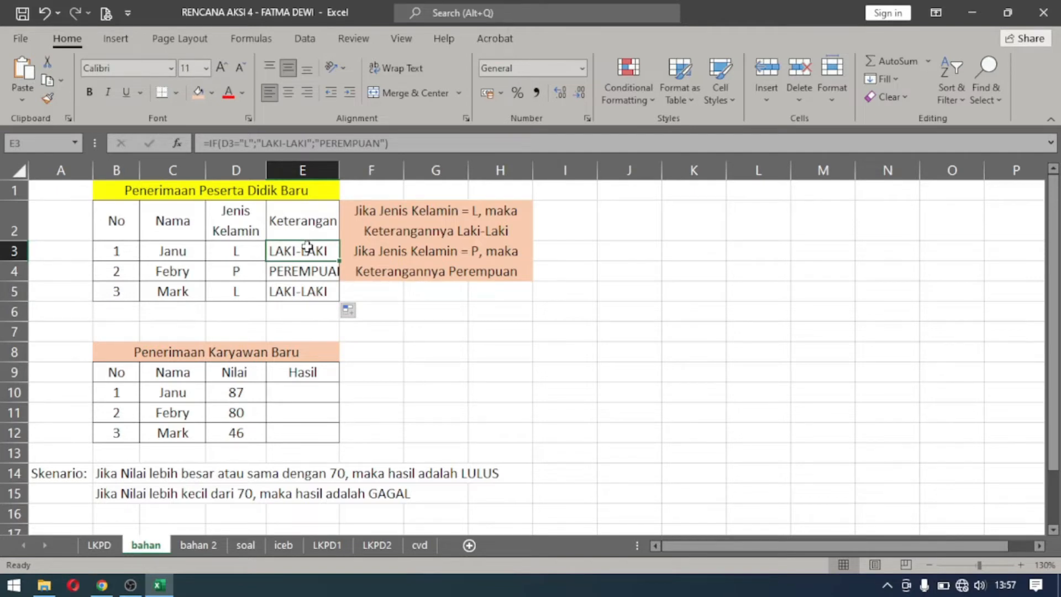
Delete the IF formulas from E3 through E5 in the Keterangan column.
double_click(307, 244)
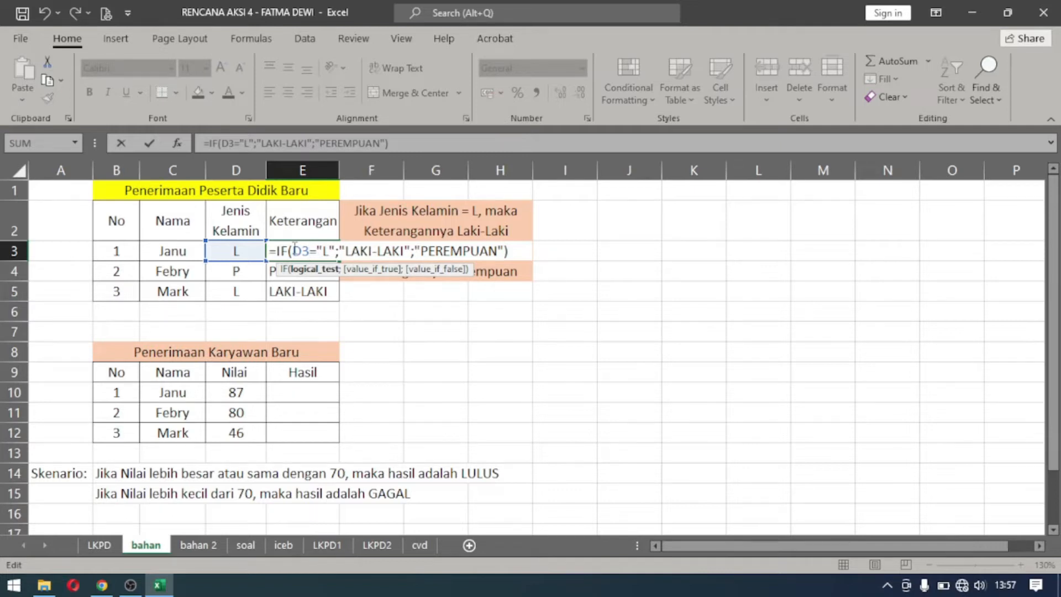
left_click_drag(294, 249, 538, 260)
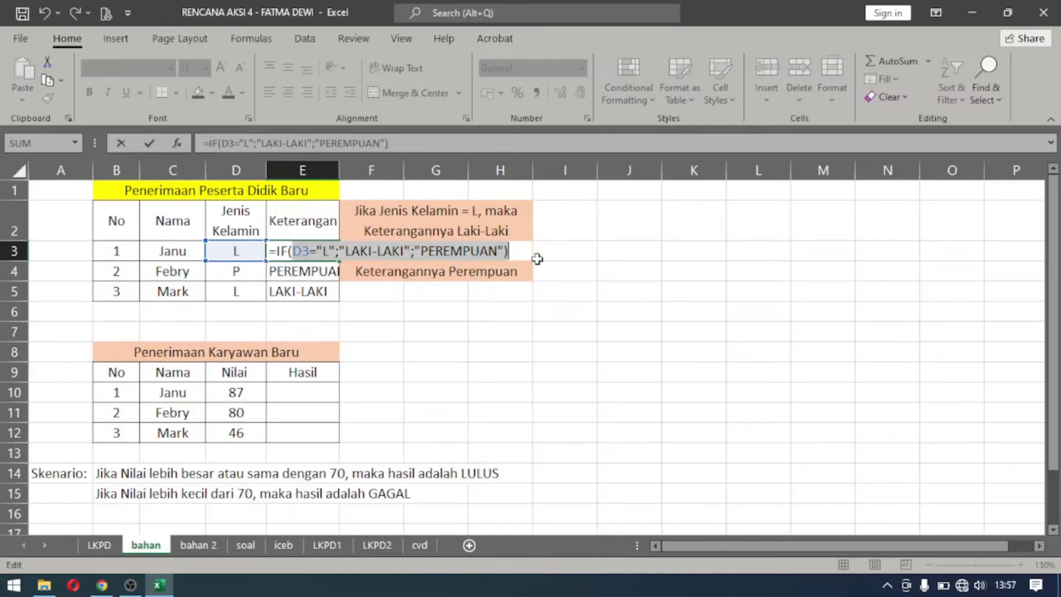
key("BackSpace")
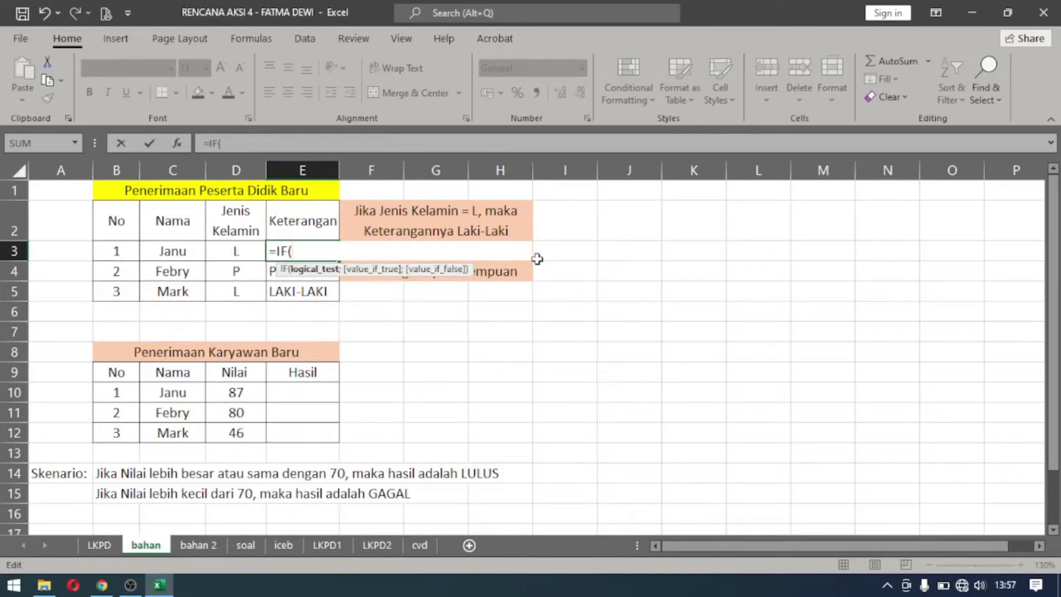
key("BackSpace")
key("BackSpace")
key("BackSpace")
key("BackSpace")
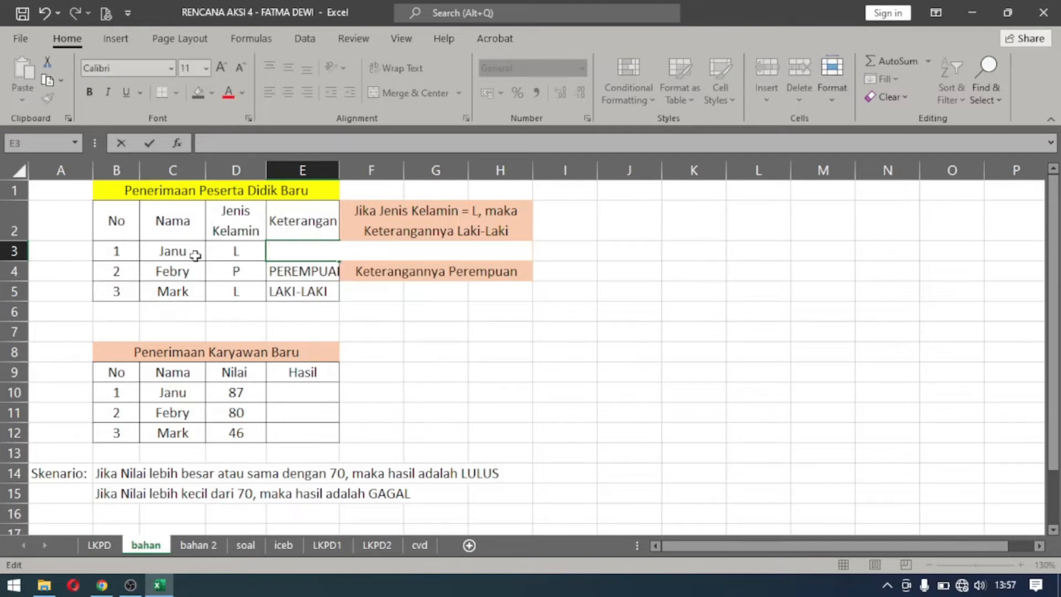
left_click(287, 307)
left_click_drag(284, 266, 285, 284)
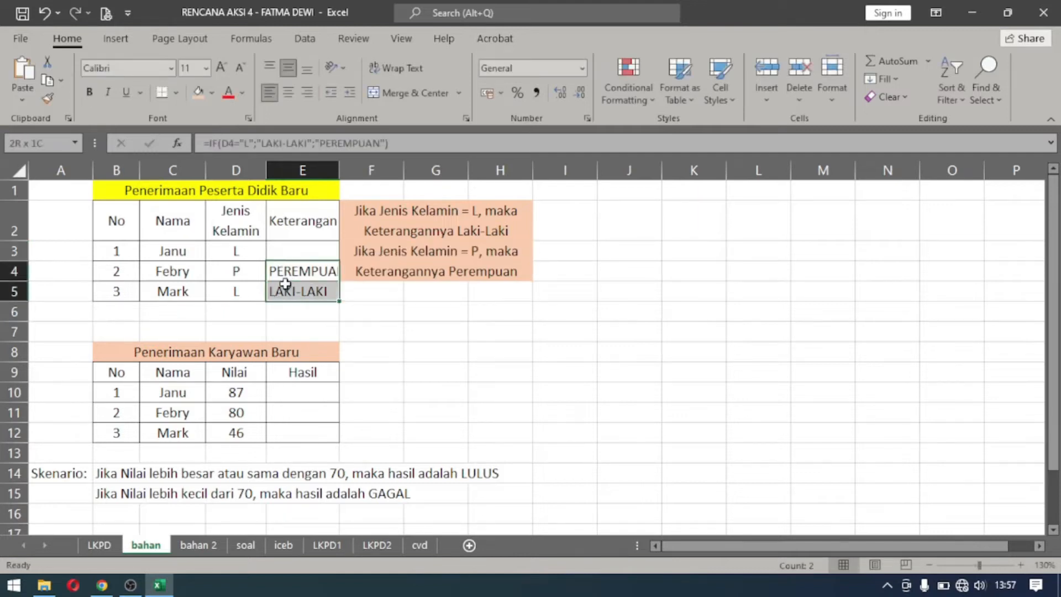
key("Delete")
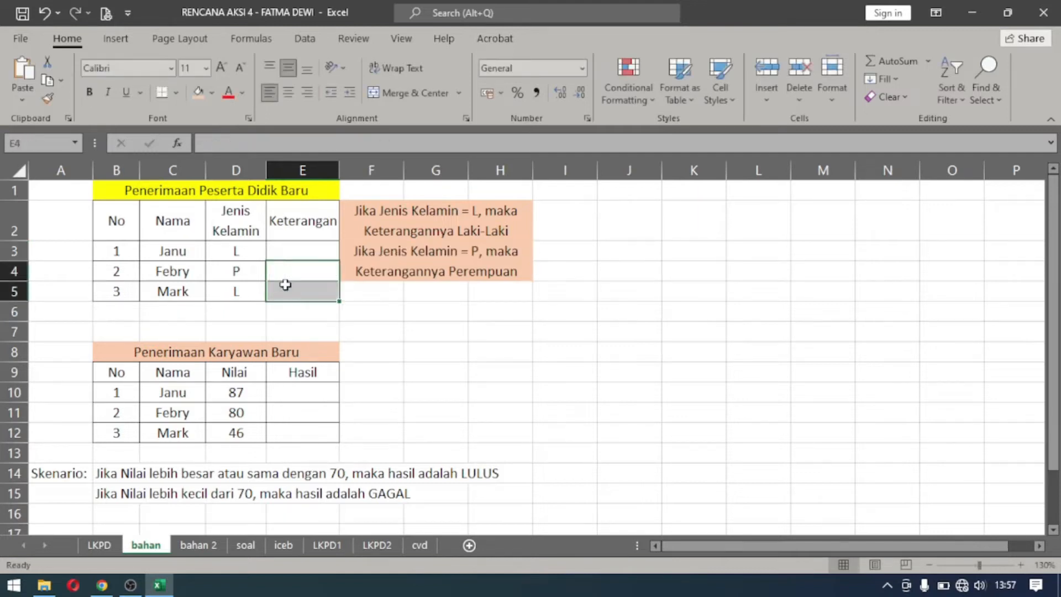
Start a new IF formula in E3 that tests whether D3 equals "P".
left_click(289, 252)
type("=")
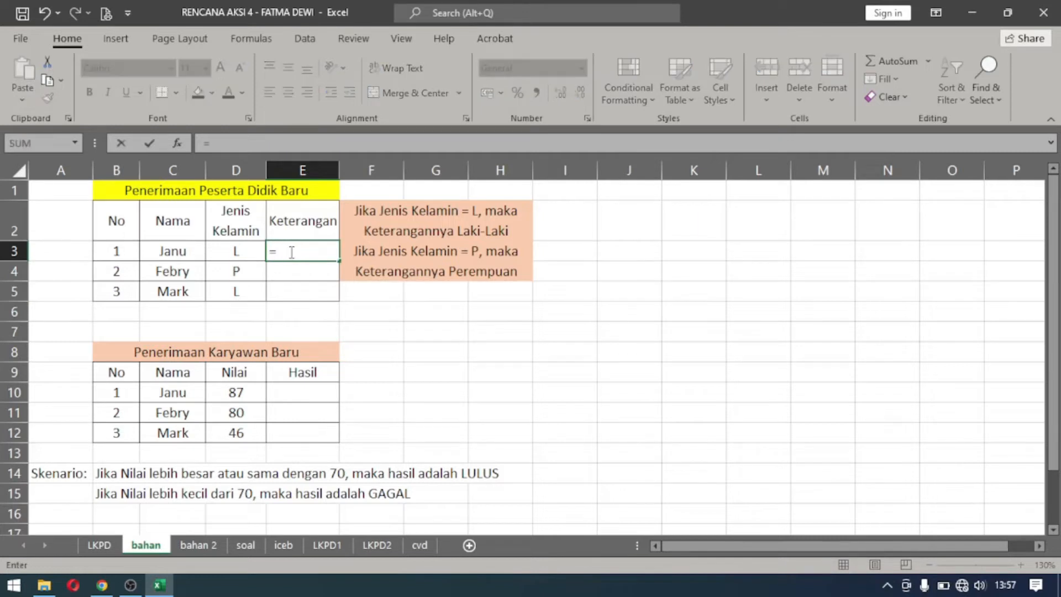
type("IF(")
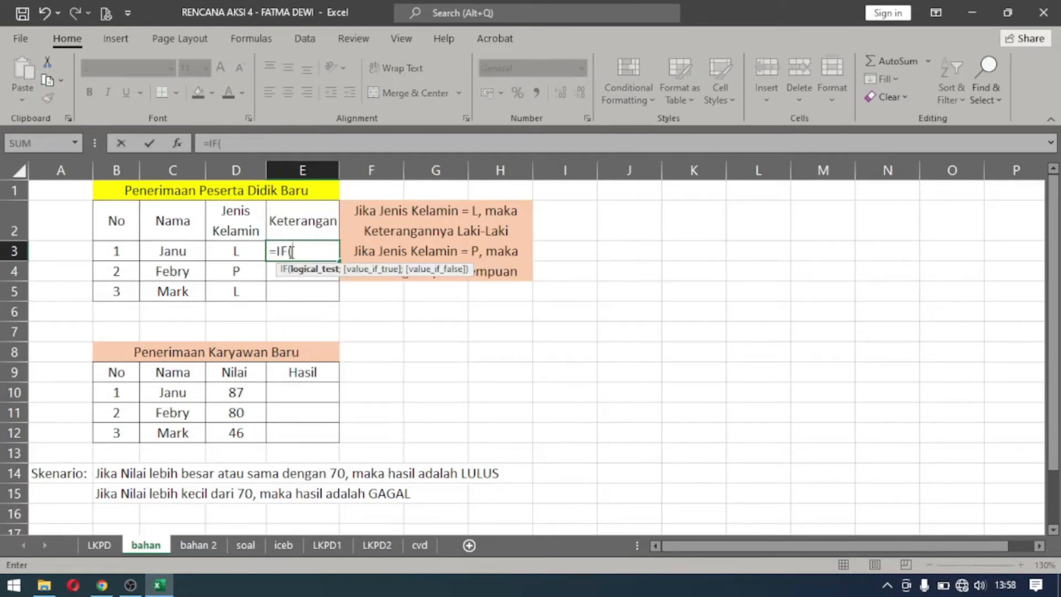
left_click(224, 249)
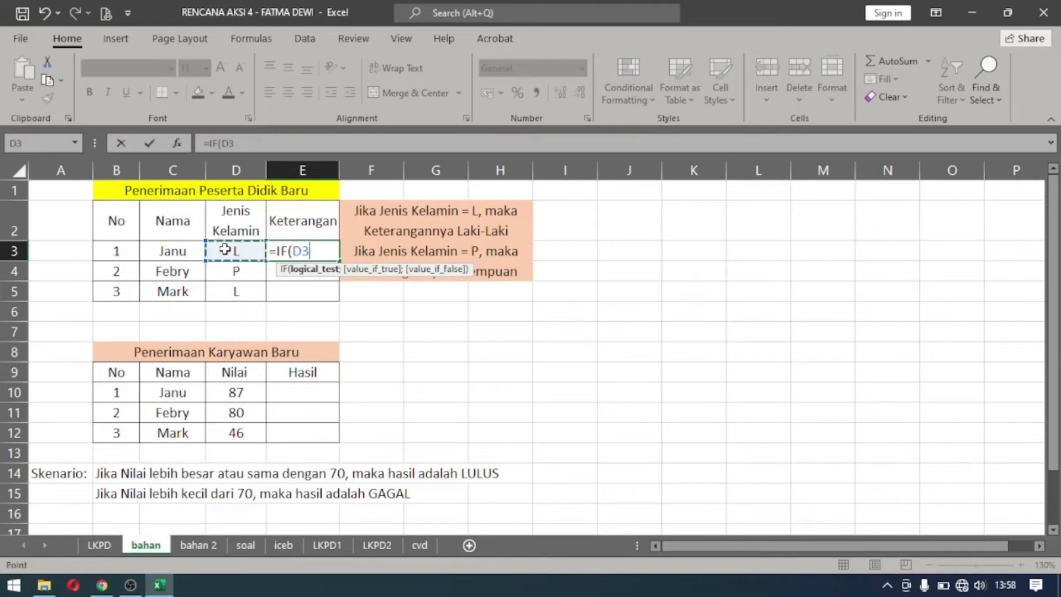
type("=\"P\";")
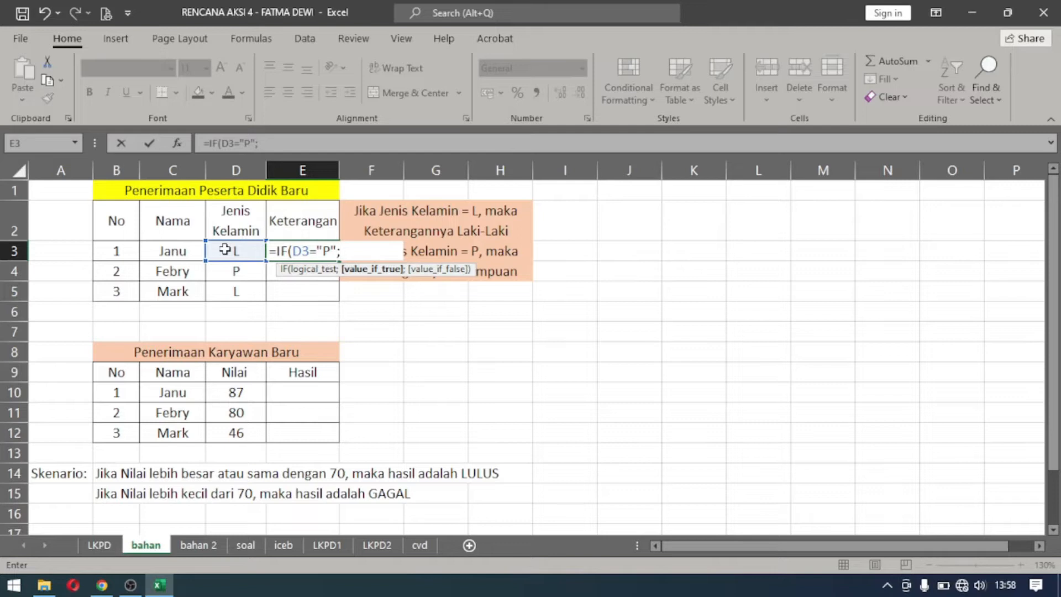
type("\"PEREMPUAN")
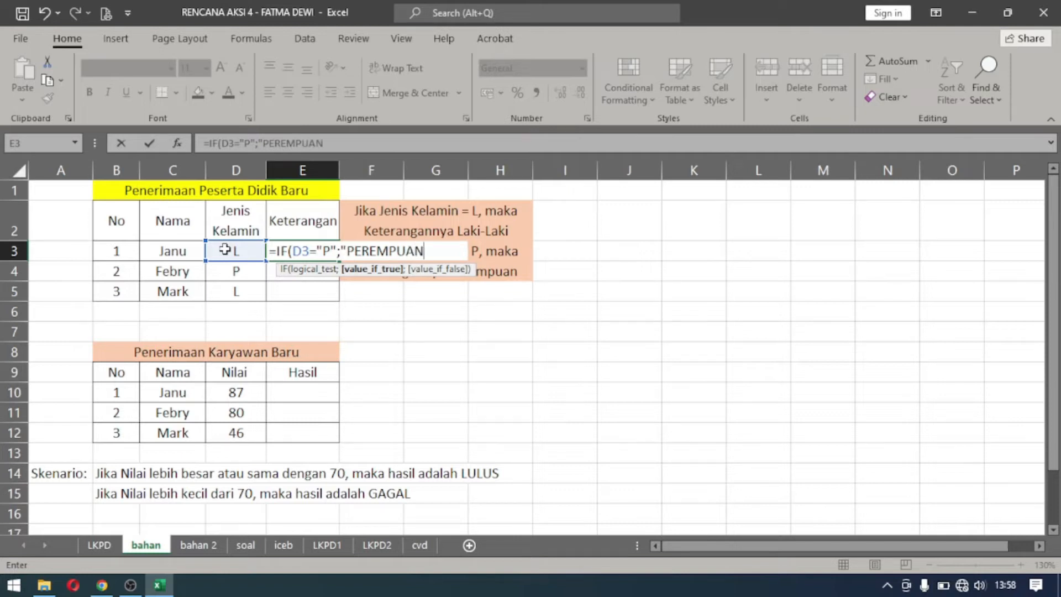
type("\"")
type(";\"")
type("L")
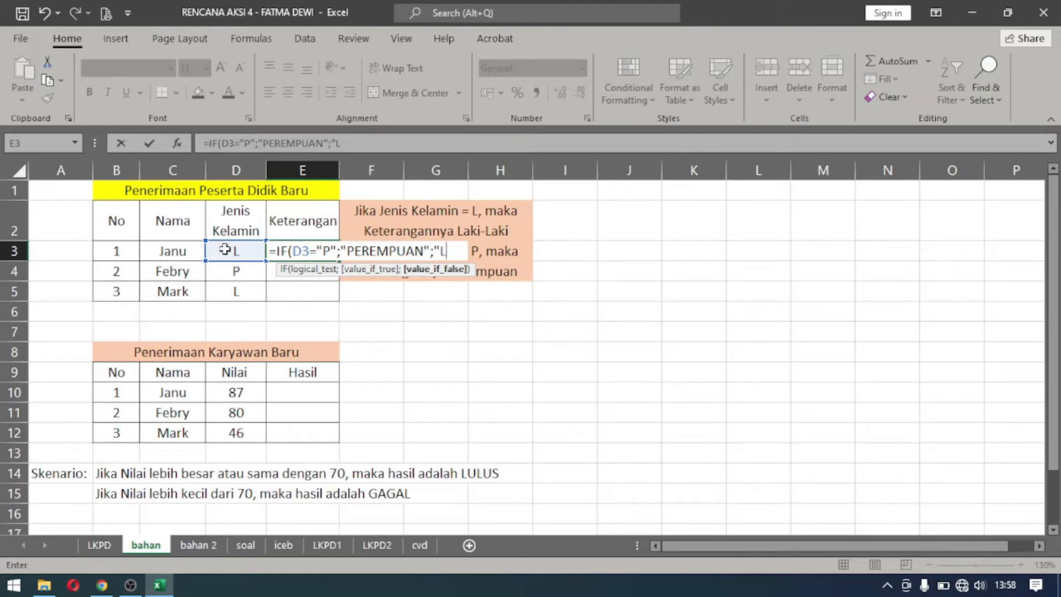
type("AKI-LAKI")
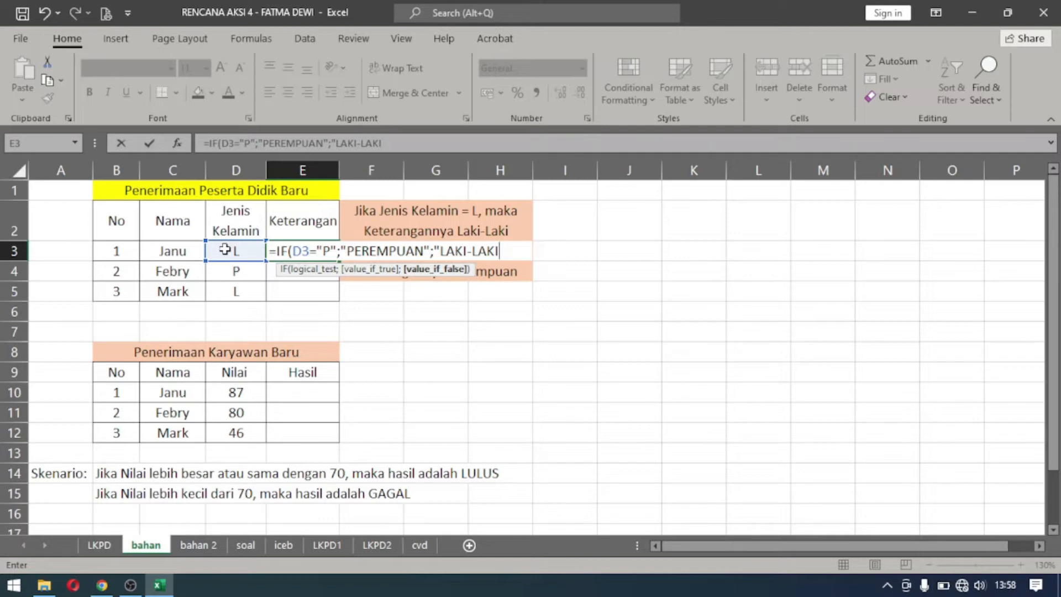
type("\")")
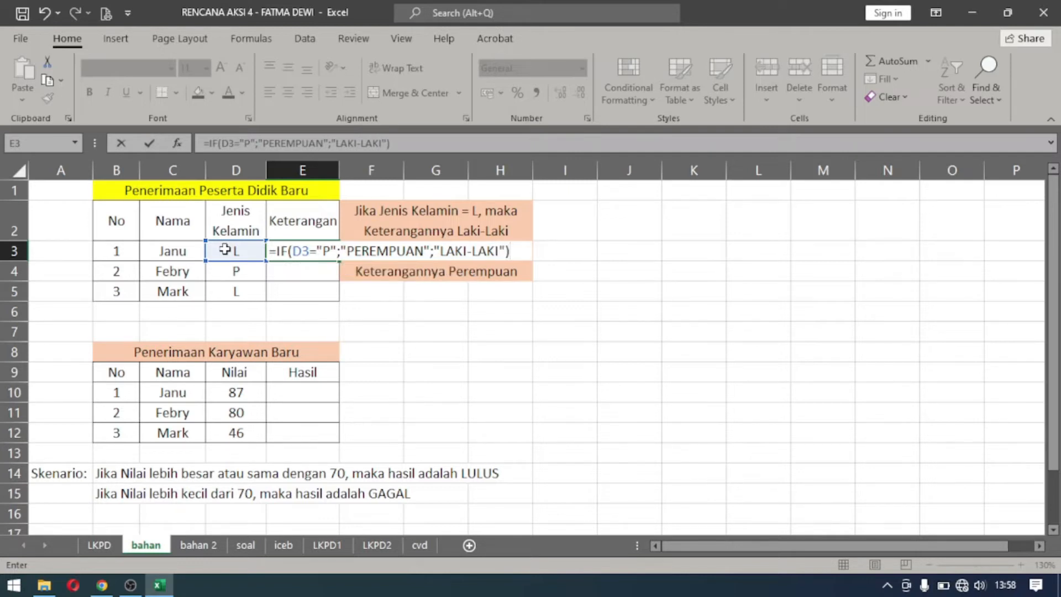
Finish the E3 formula with "PEREMPUAN" as the true value and "LAKI-LAKI" as the false value.
key("Return")
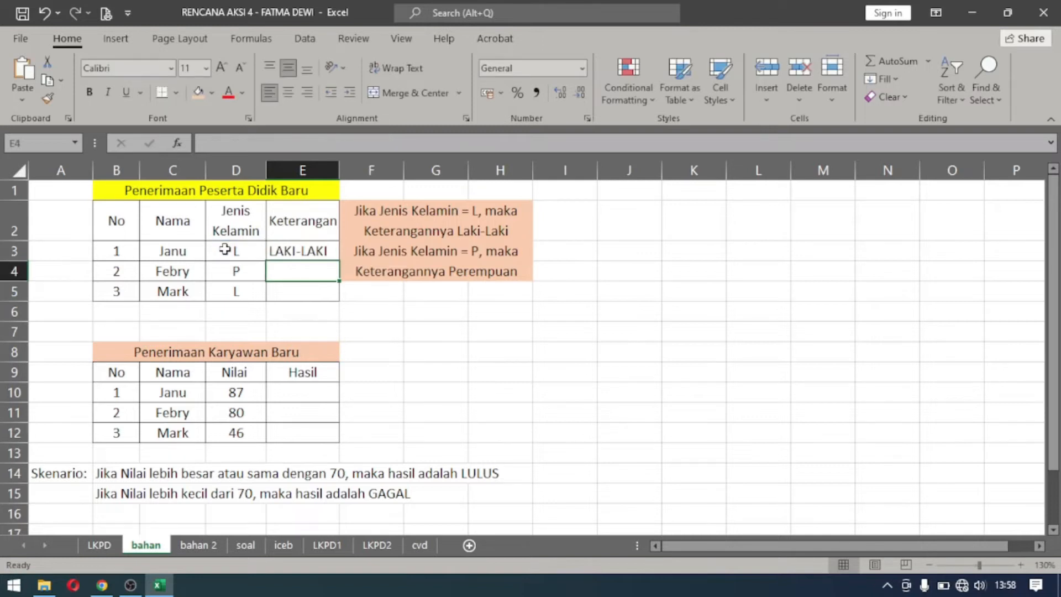
Fill the reversed IF formula from E3 down to E5 for the remaining students.
left_click(320, 250)
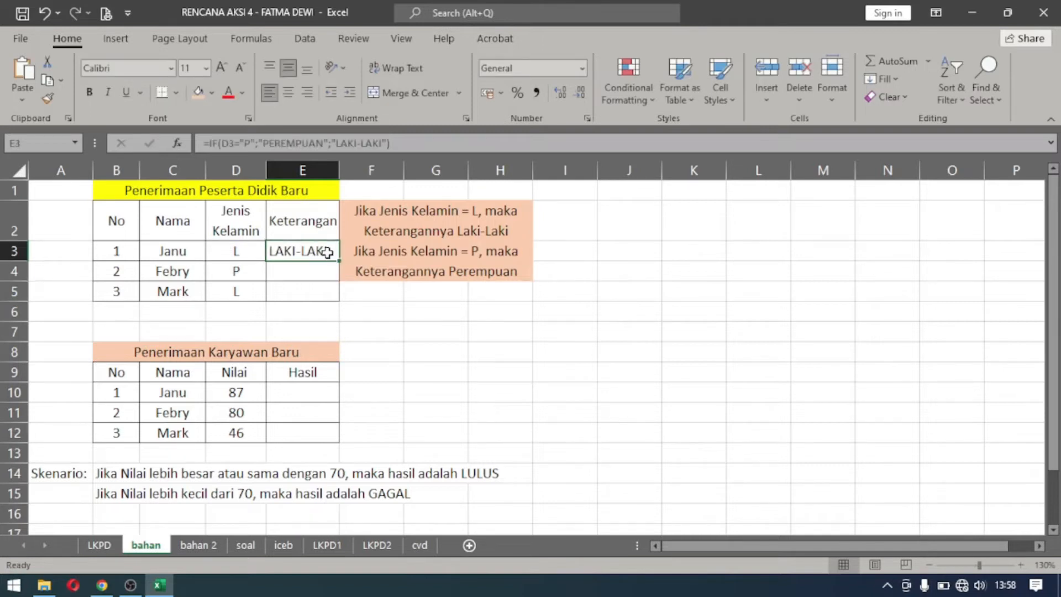
left_click_drag(340, 262, 340, 262)
left_click_drag(332, 297, 330, 296)
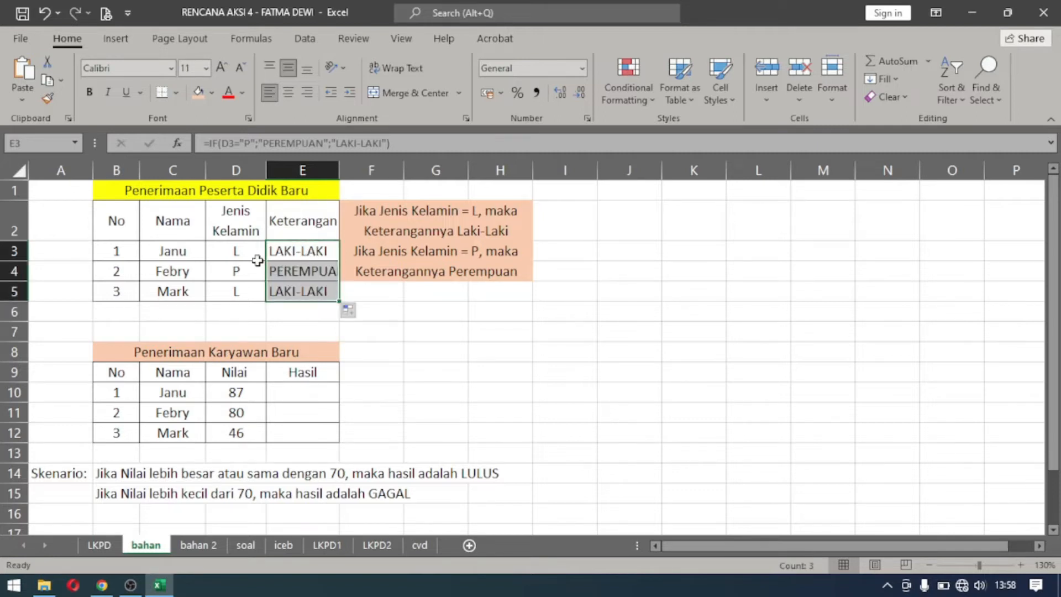
left_click(239, 254)
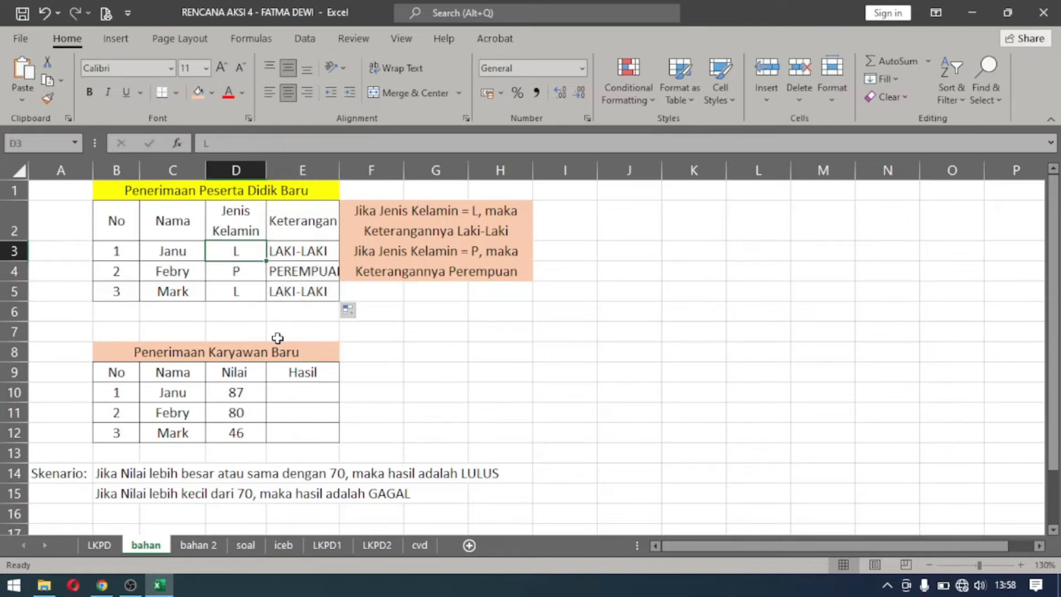
Test the E3 formula by entering A as the gender code in D3, and restore the code to L.
left_click(325, 251)
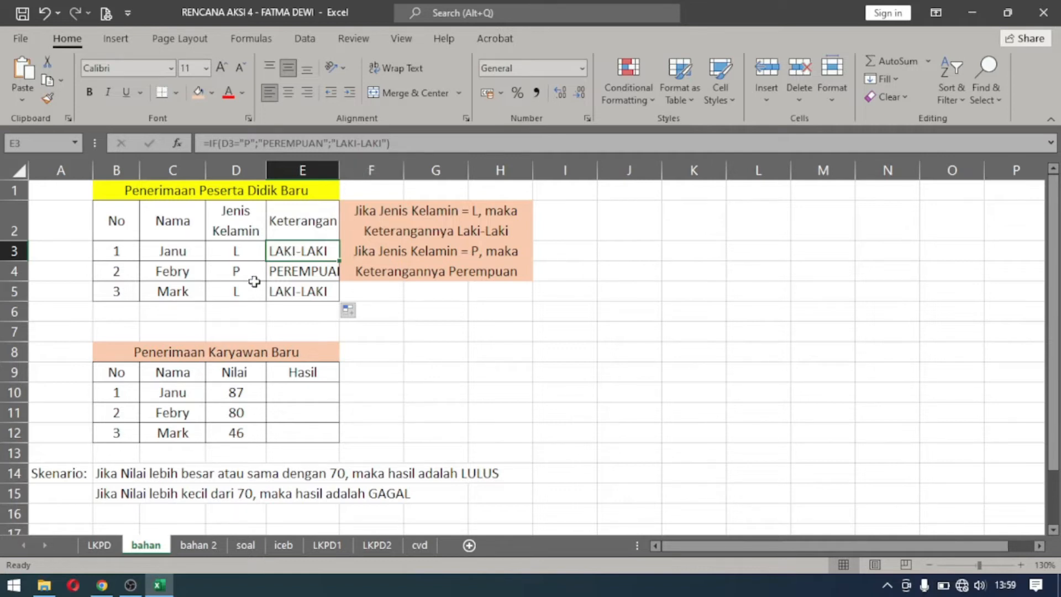
left_click(228, 243)
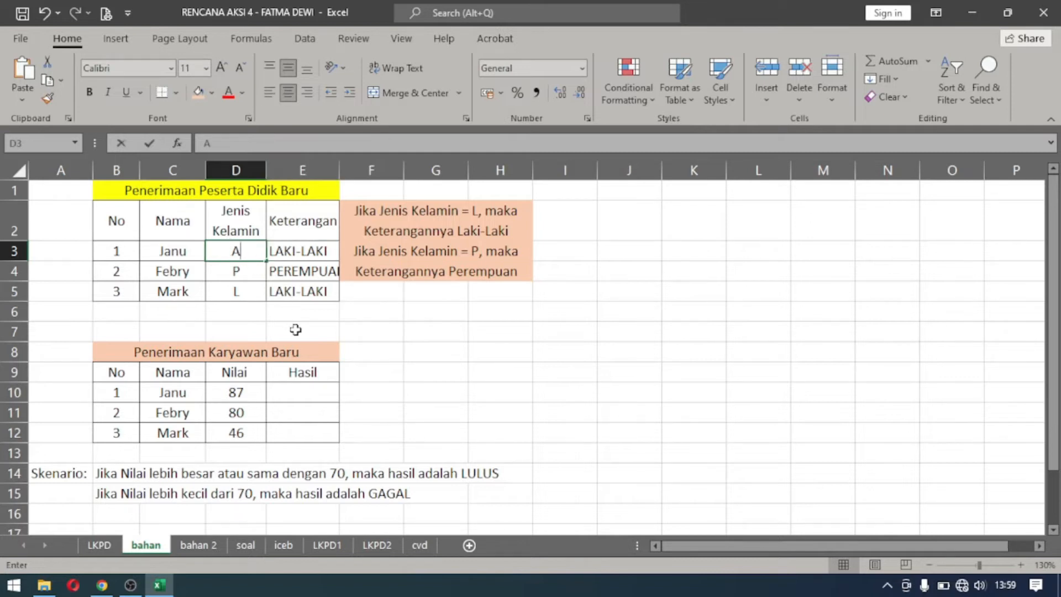
type("A")
key("Return")
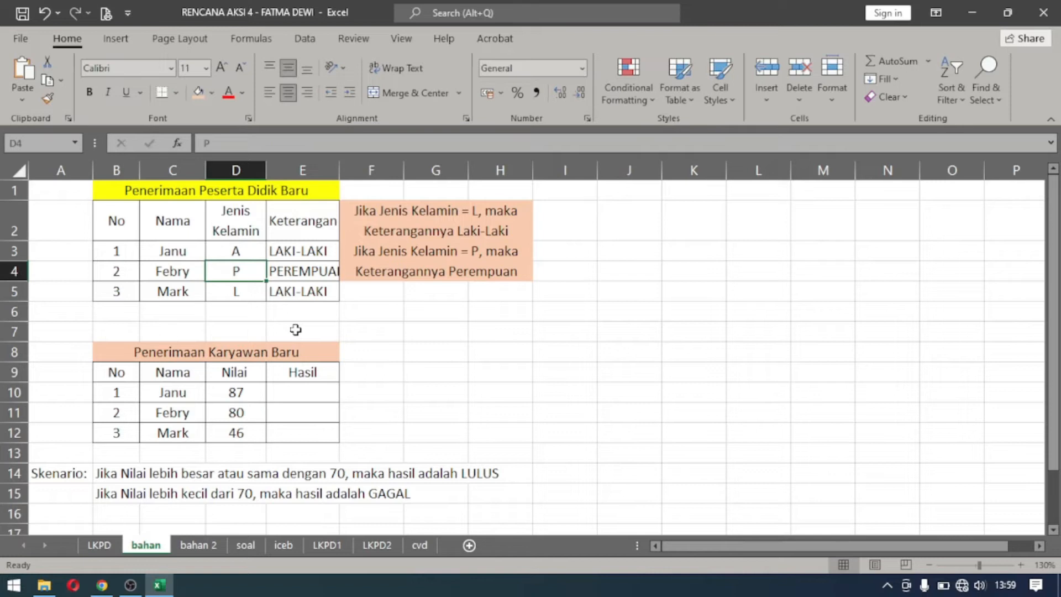
key("Up")
key("Delete")
type("L")
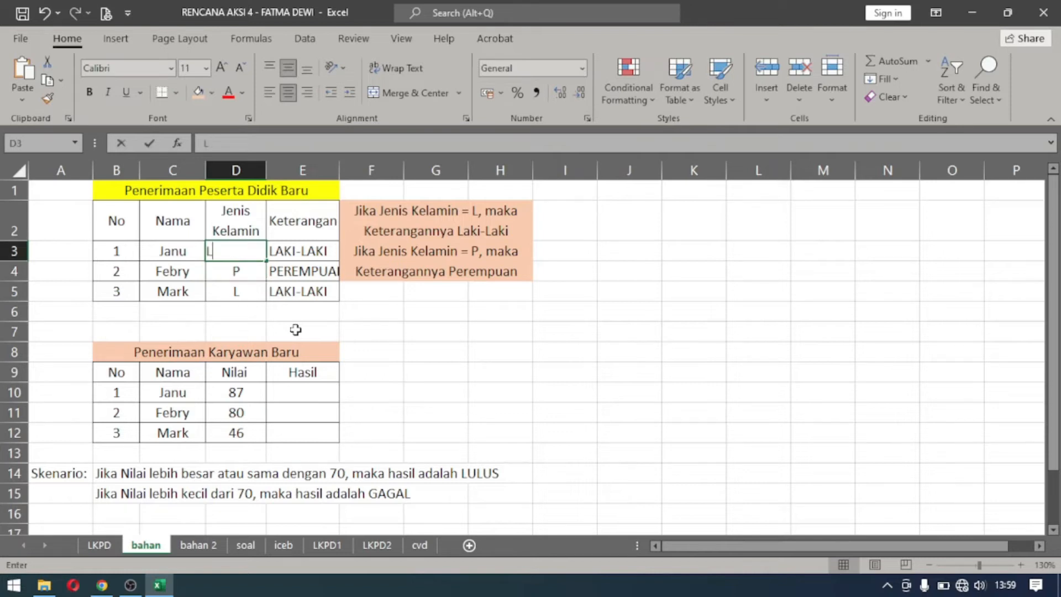
key("Return")
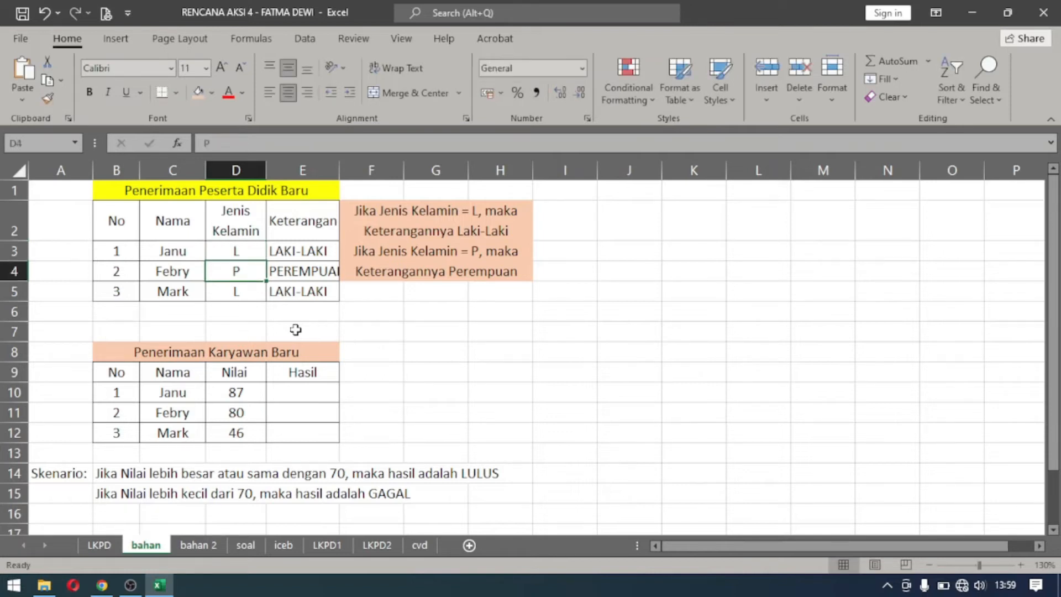
Test the E3 formula with gender code P in D3, and set the code back to L.
key("Up")
type("P")
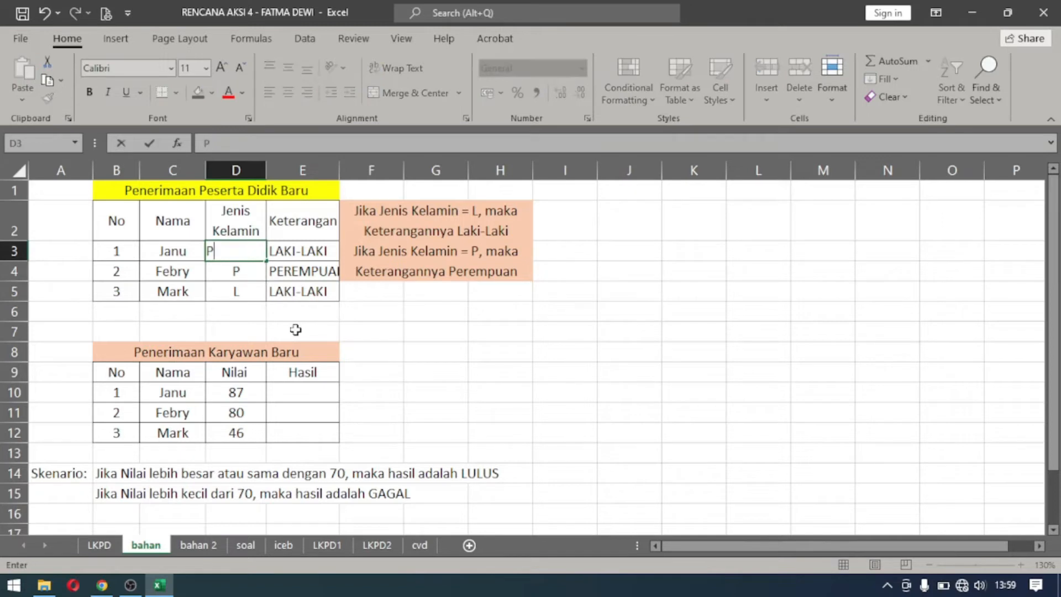
key("Return")
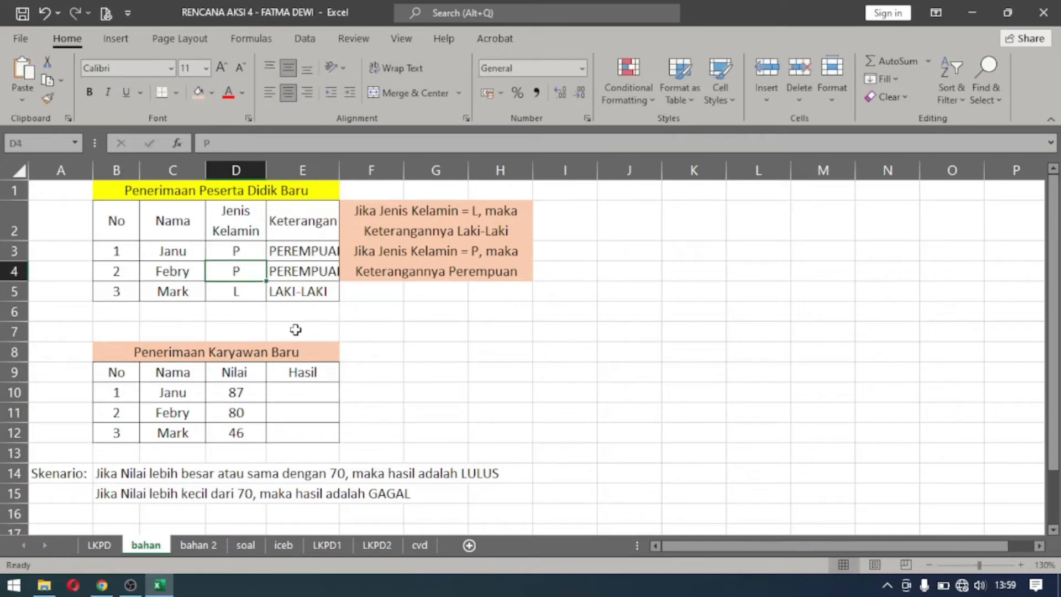
key("Up")
type("L")
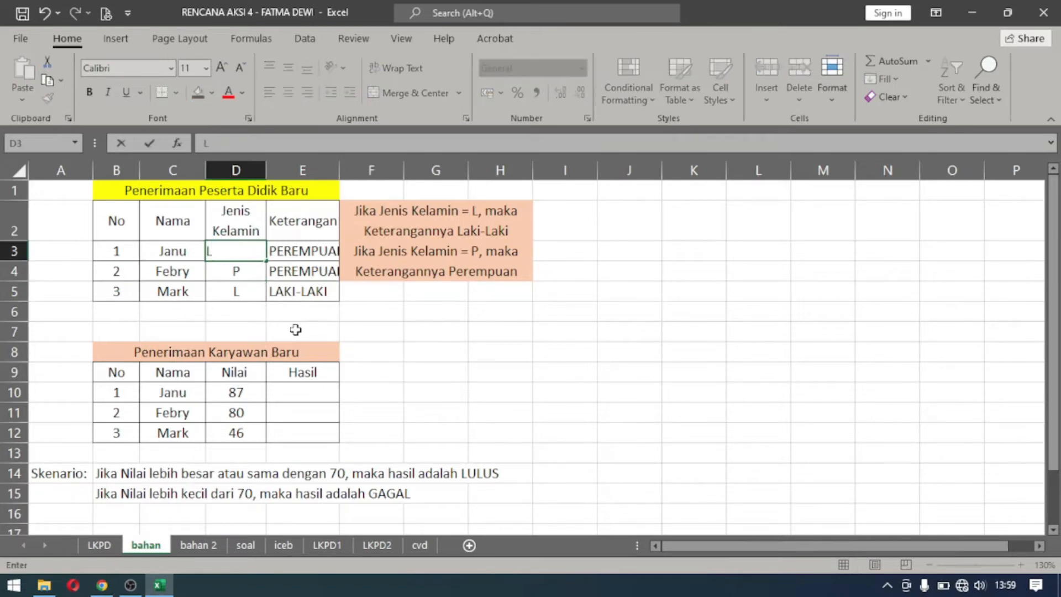
key("Return")
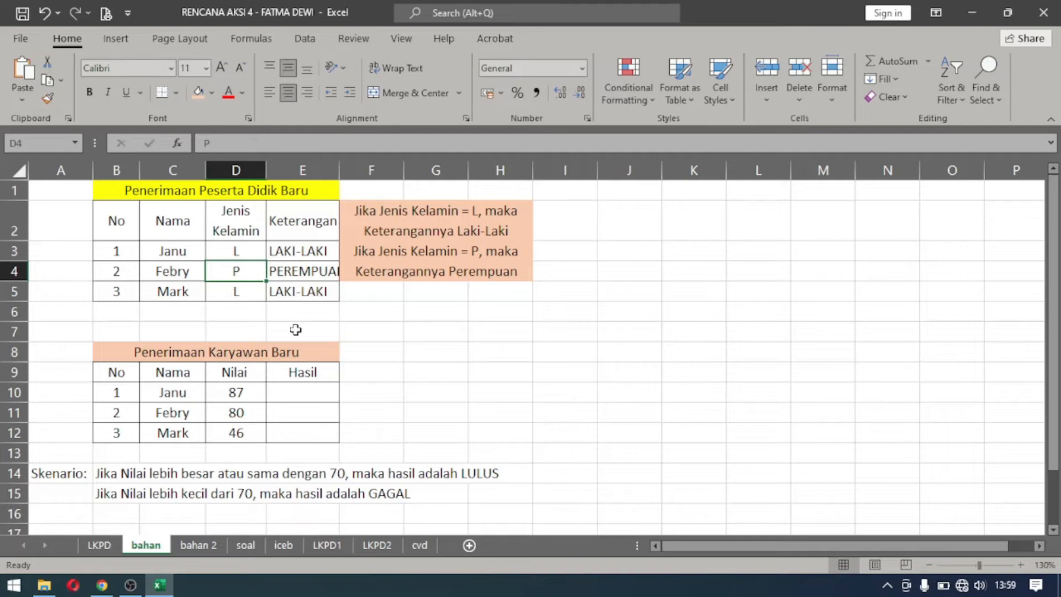
left_click(131, 586)
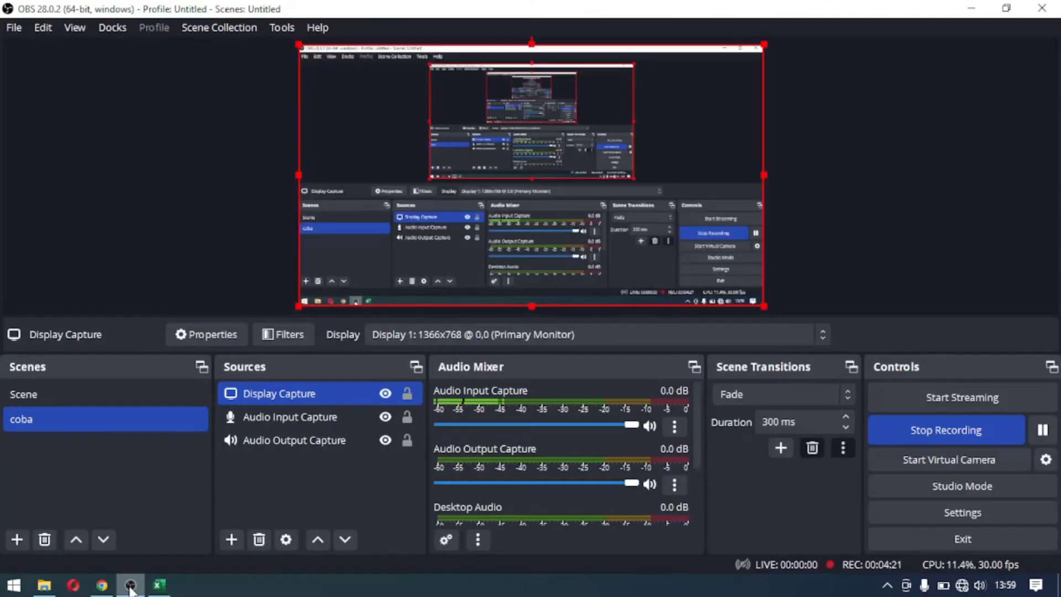
left_click(937, 430)
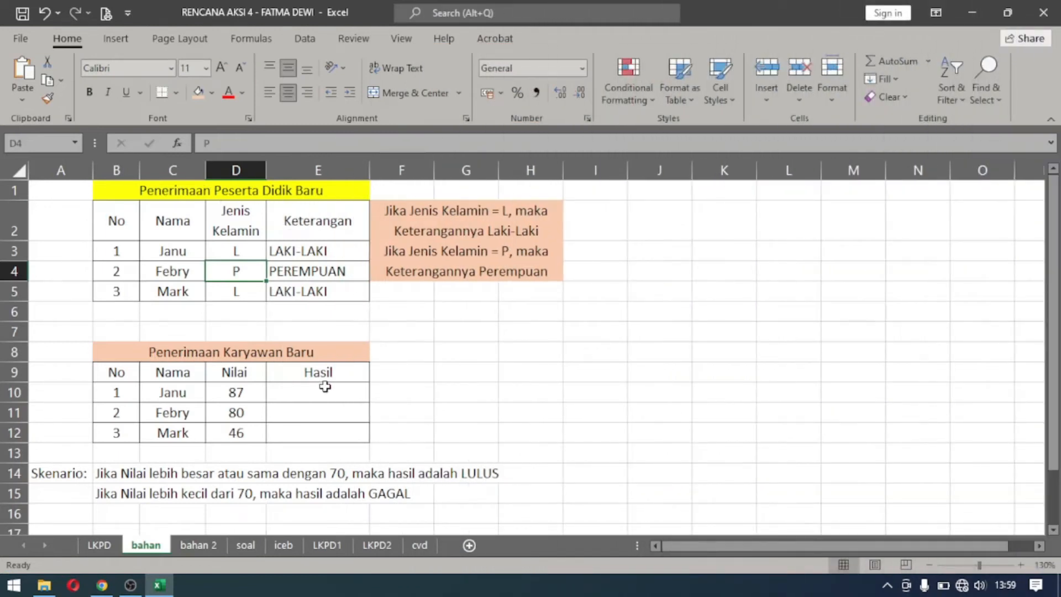
Fill the scenario rules in B14:G15 below the Penerimaan Karyawan Baru table with standard yellow.
left_click(268, 352)
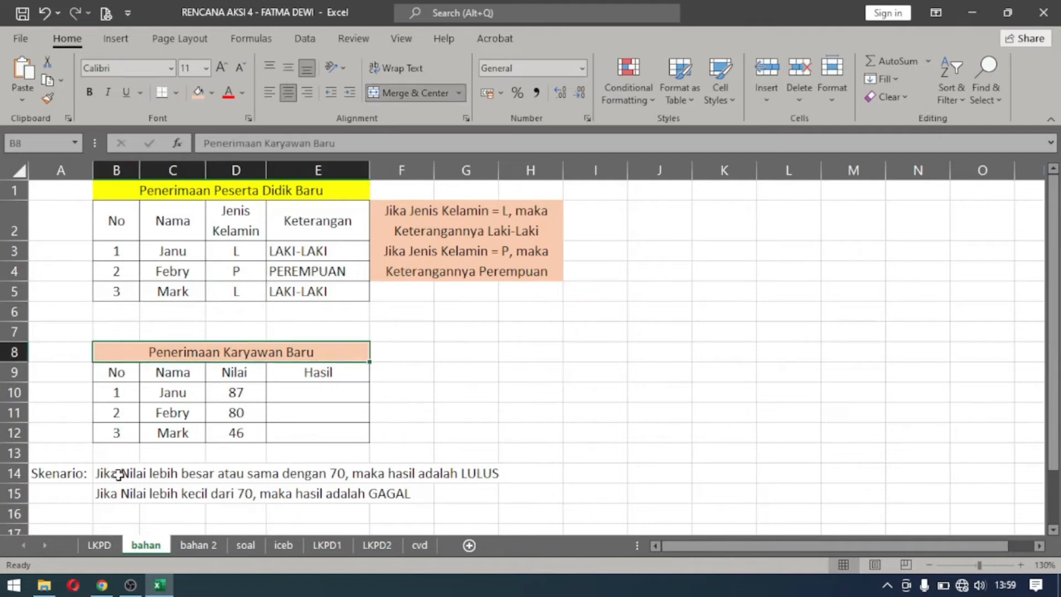
left_click_drag(118, 469, 466, 491)
left_click(212, 93)
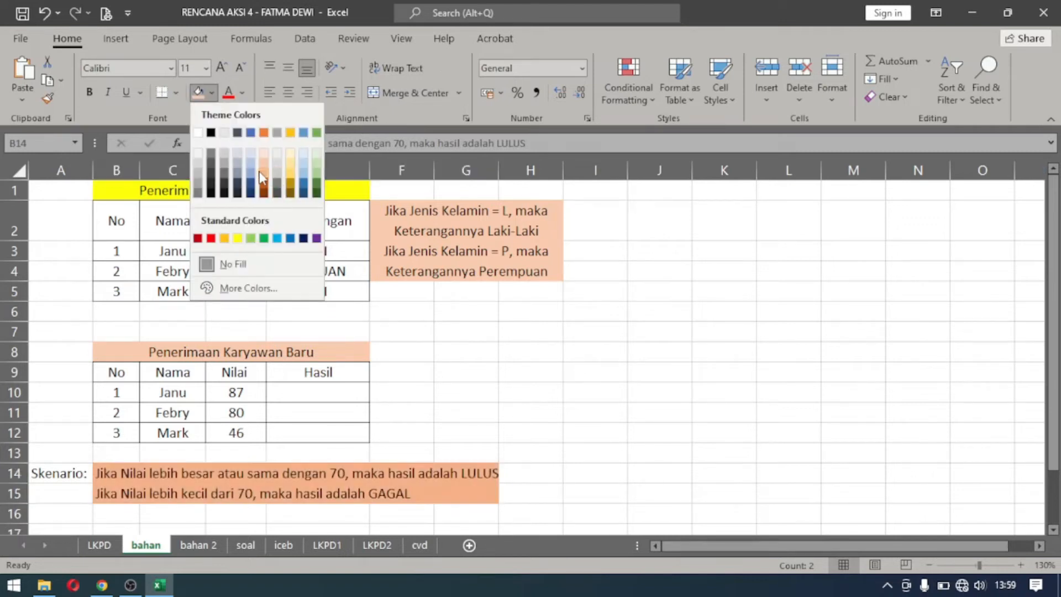
left_click(238, 238)
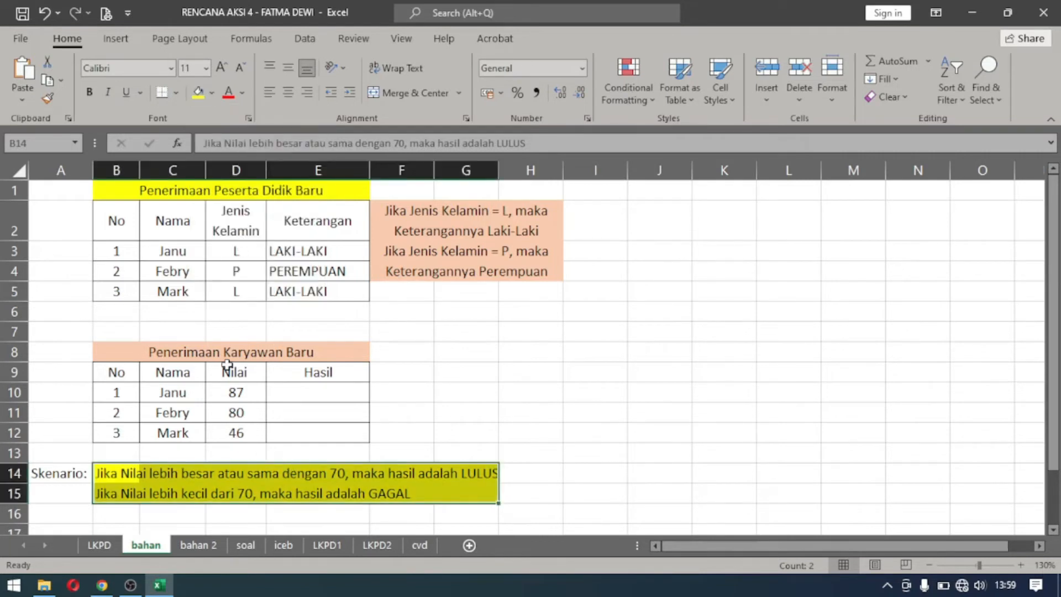
Start an IF formula in E10 of the Hasil column that tests whether D10 is at least 70 (D10>=70).
left_click(208, 348)
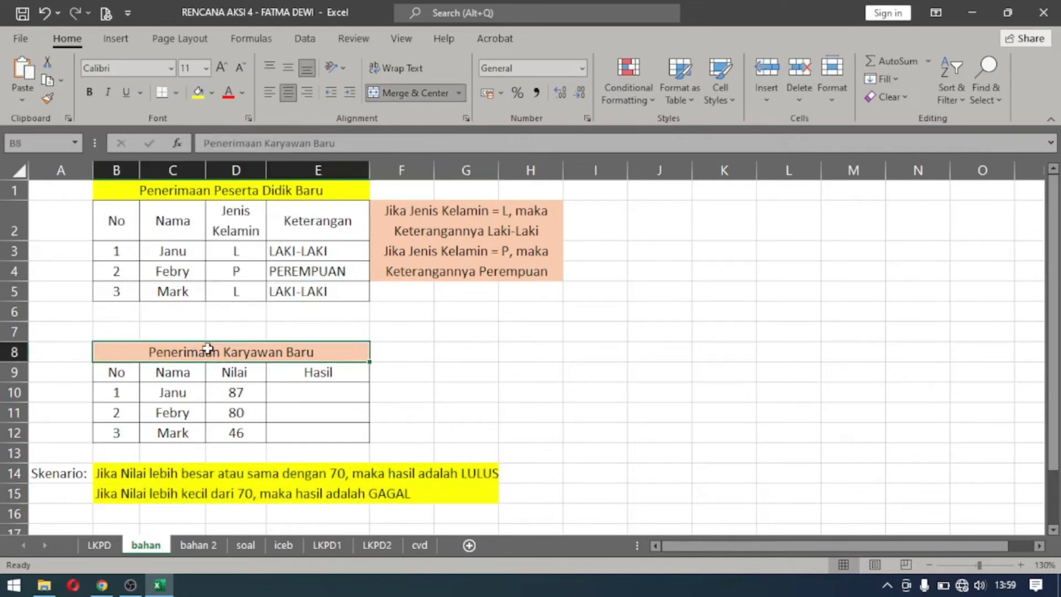
left_click(175, 394)
left_click(248, 395)
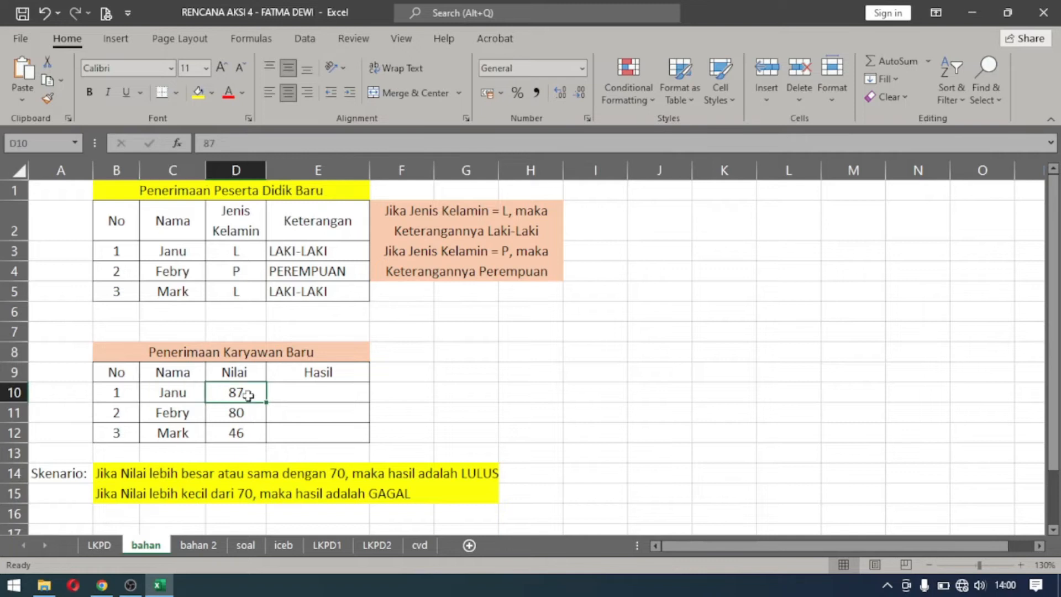
left_click(323, 391)
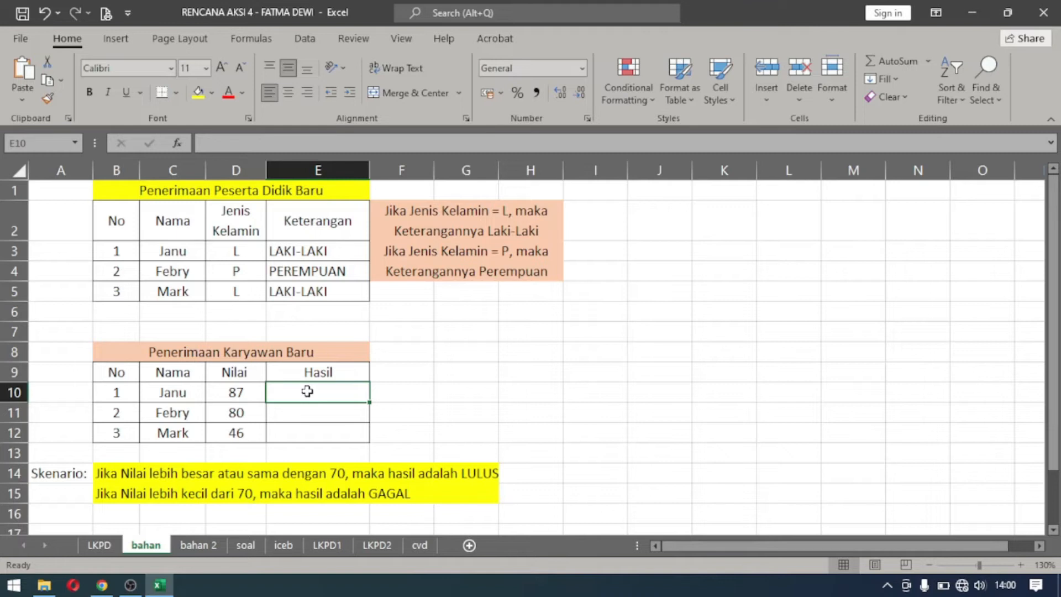
type("=IF")
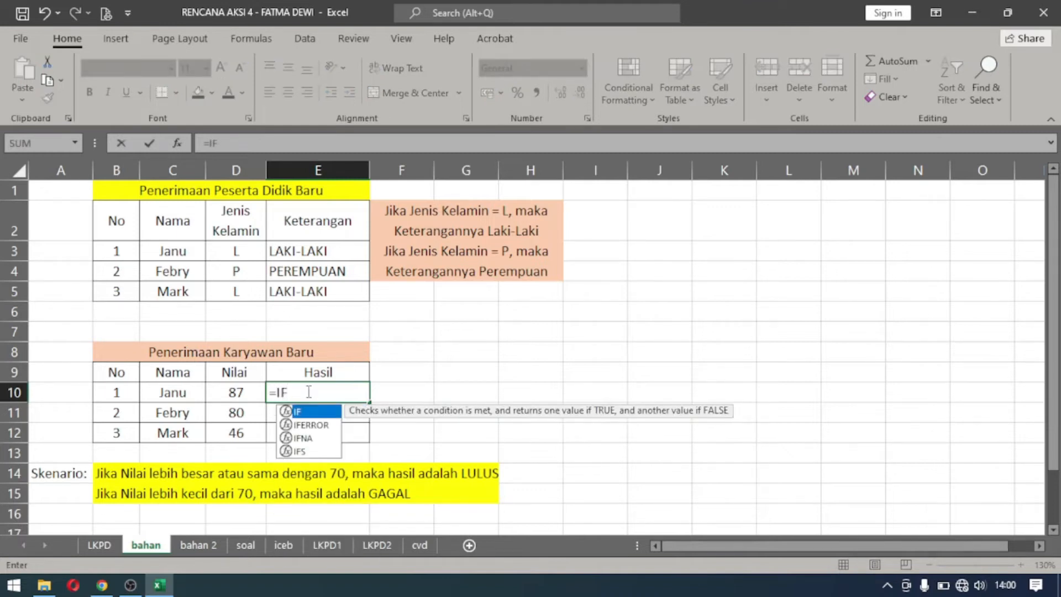
type("(")
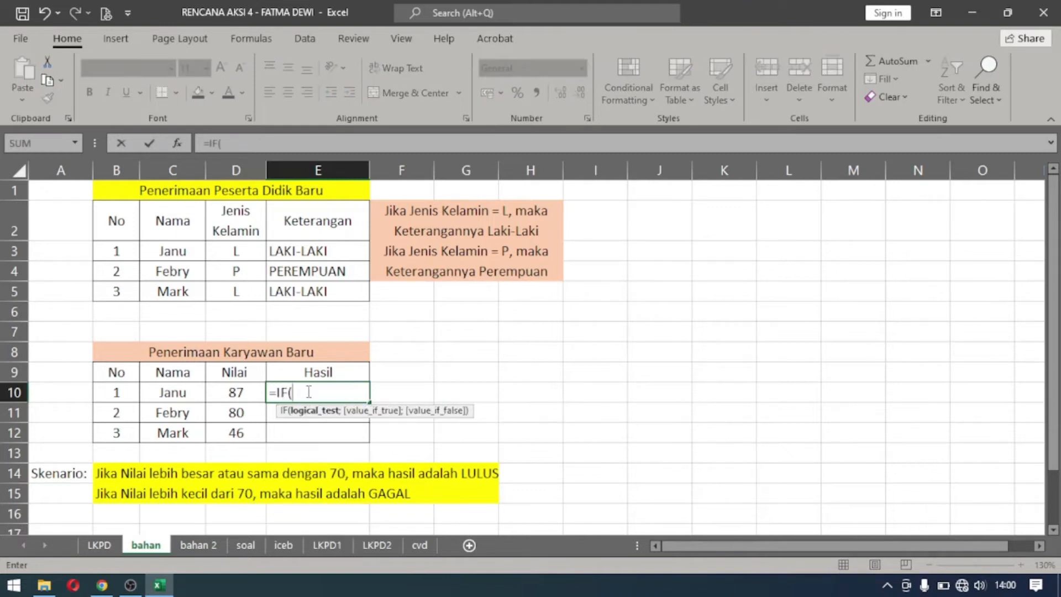
left_click(226, 395)
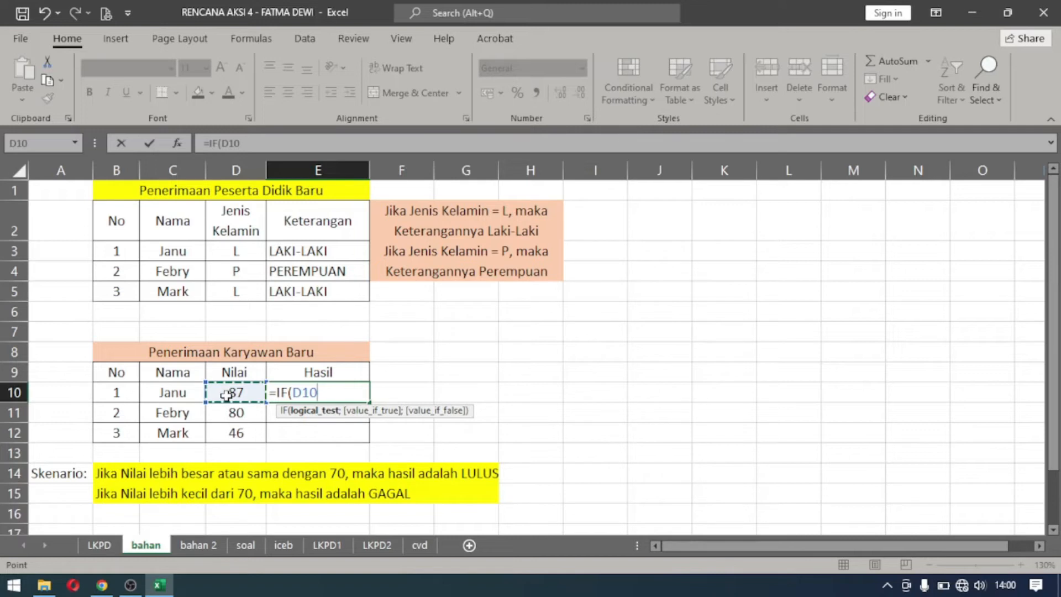
type(">=70")
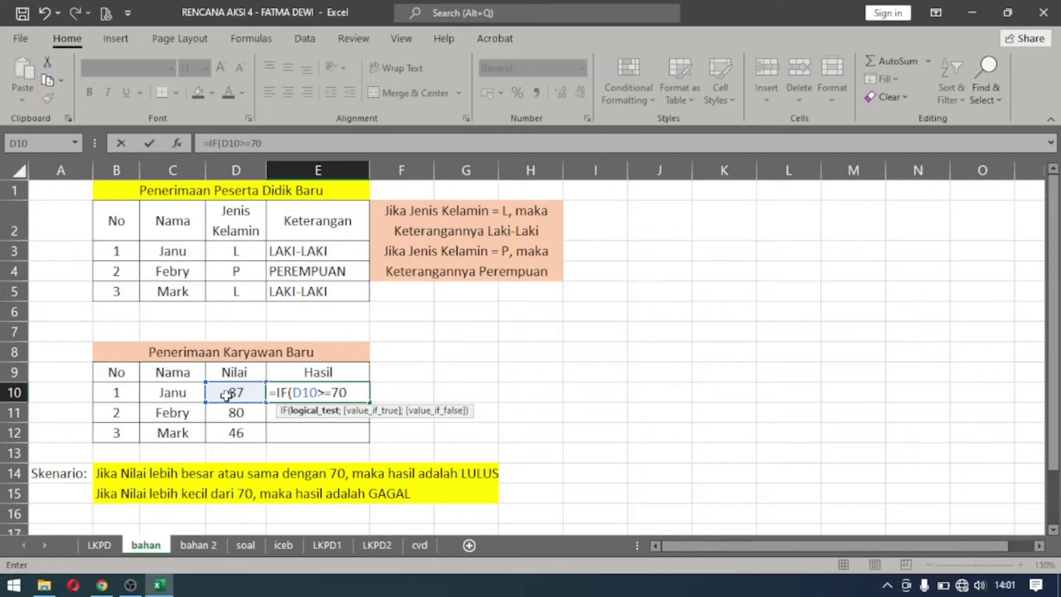
Add "LULUS" as the true value of the E10 formula, followed by a semicolon separator.
type(";")
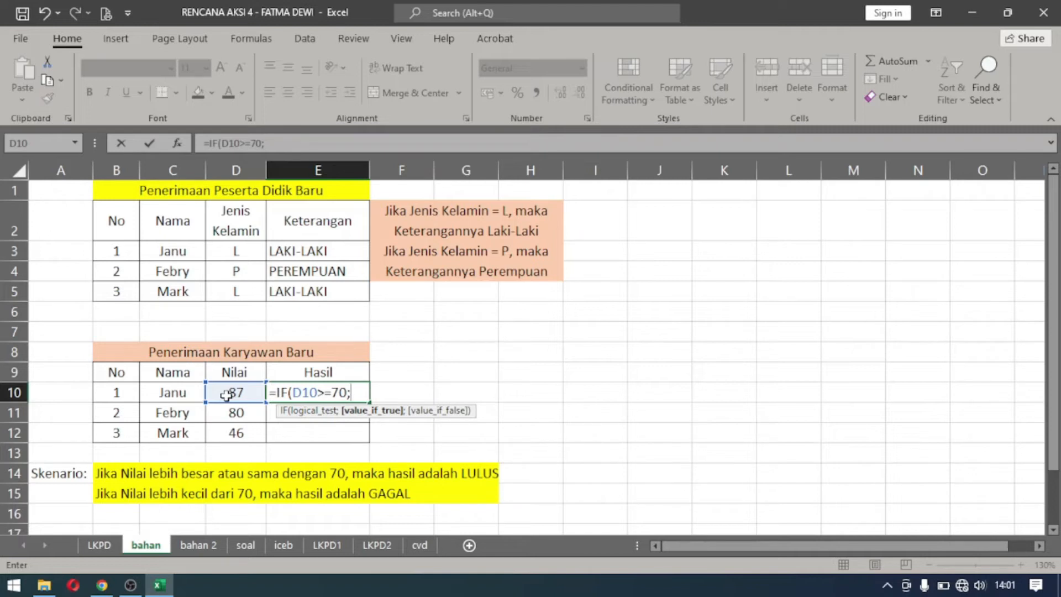
type("\"LULUS\"")
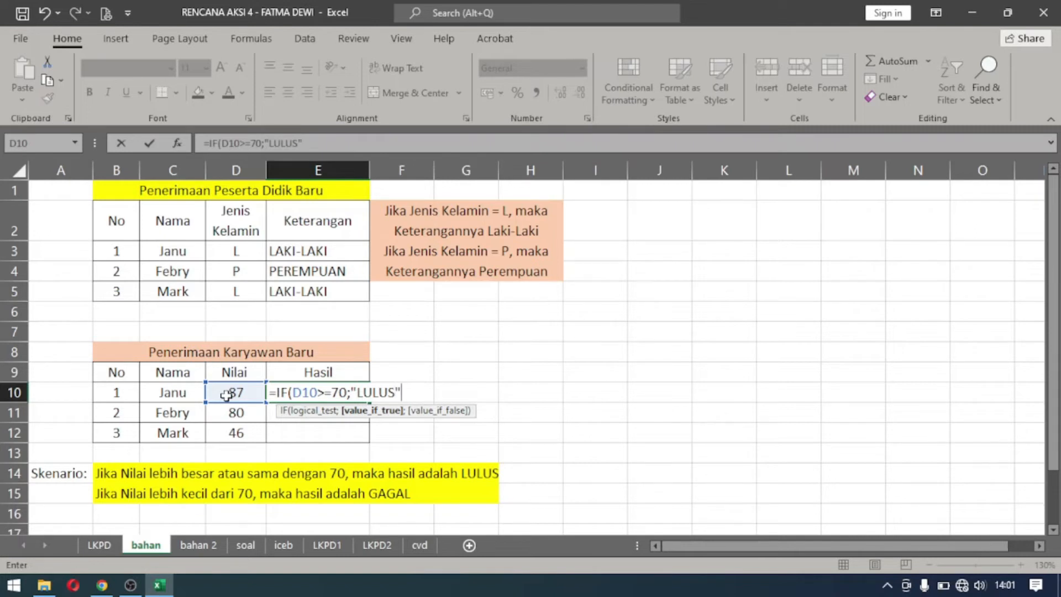
type(";")
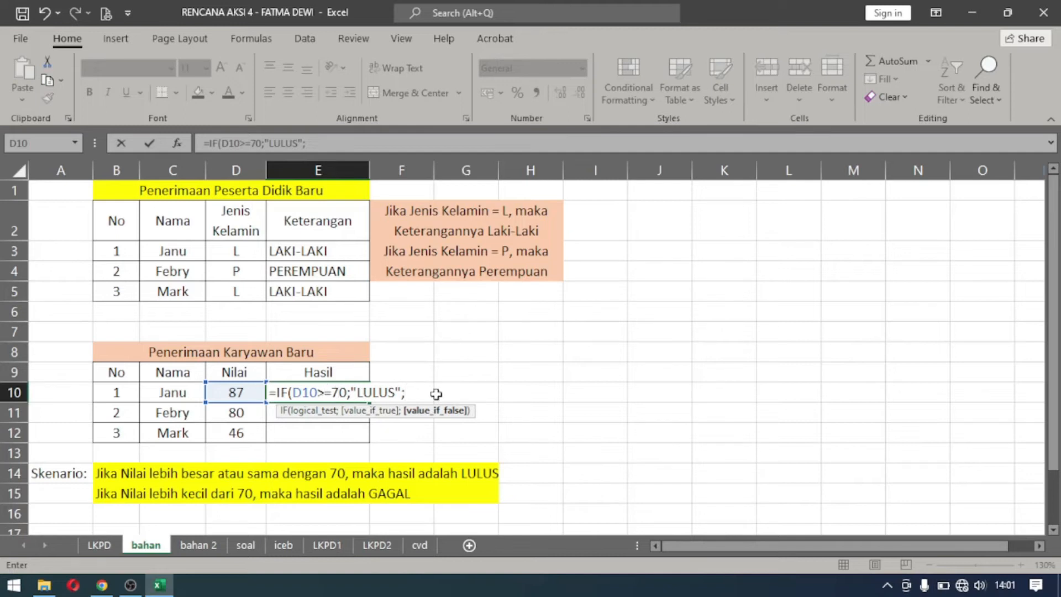
Finish the E10 formula with "GAGAL" as the false value and commit it.
type("\"GAGAL\"")
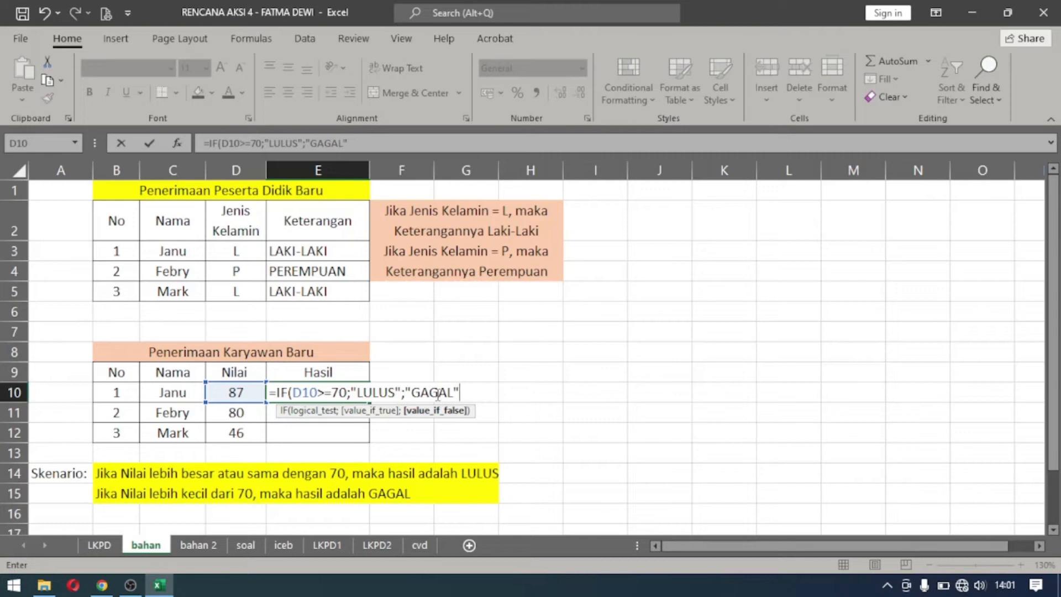
type(")")
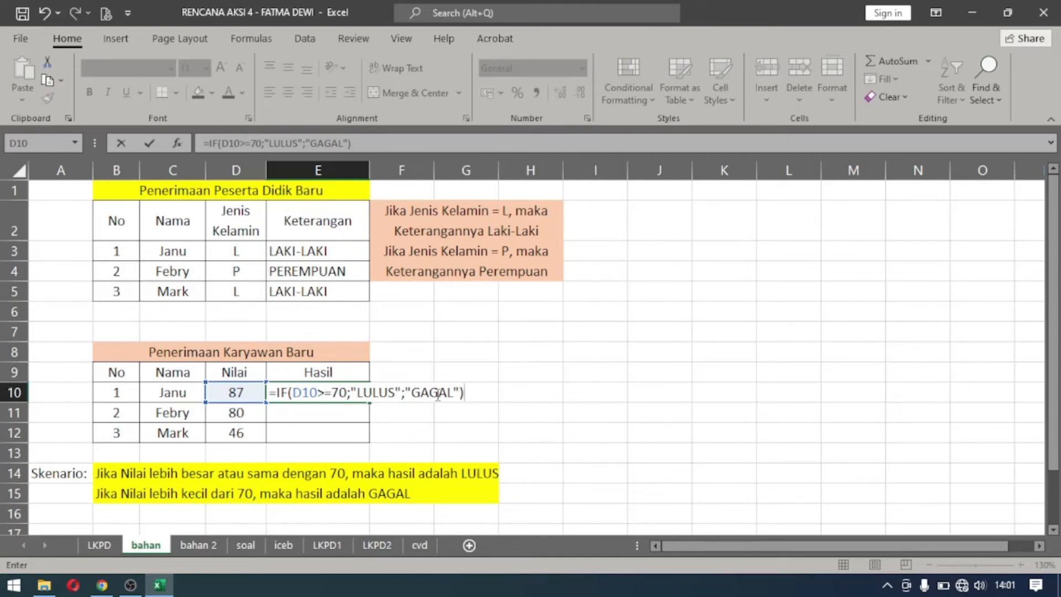
key("Return")
Fill the pass/fail IF formula from E10 down to E12 for the remaining applicants.
left_click(356, 389)
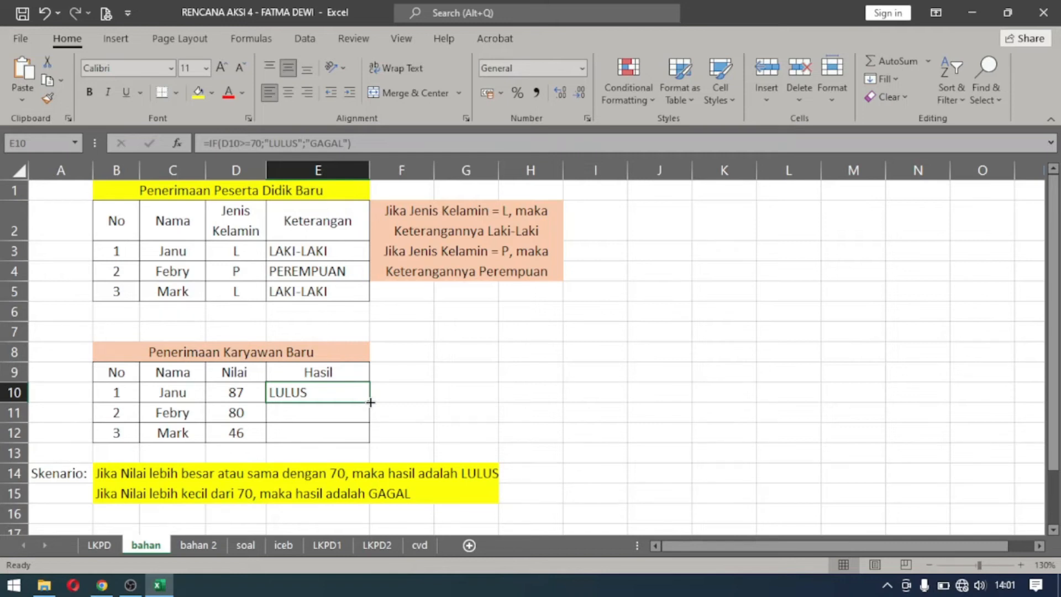
double_click(370, 402)
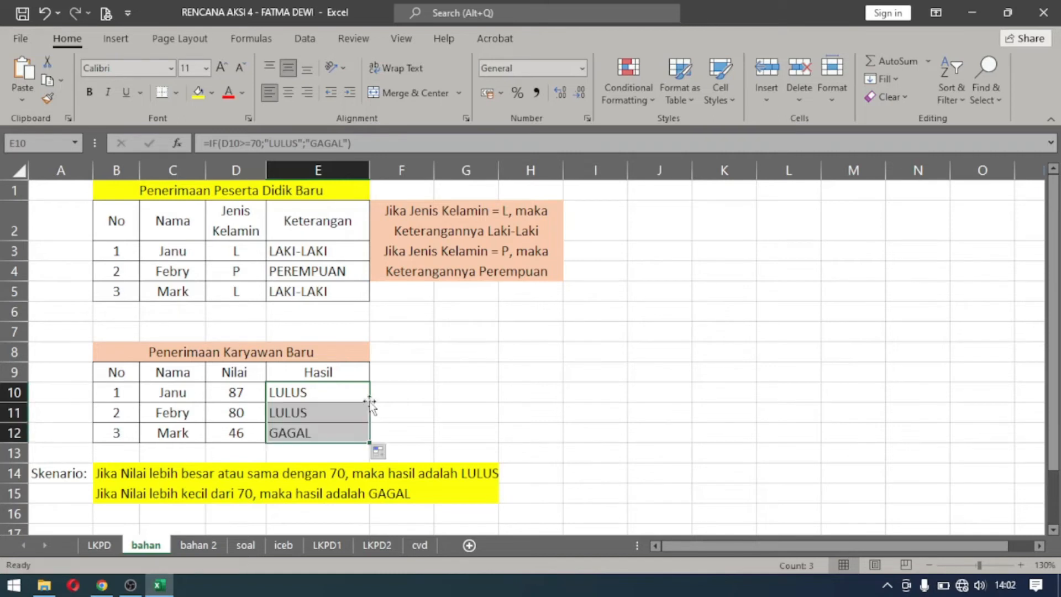
key("ctrl+z")
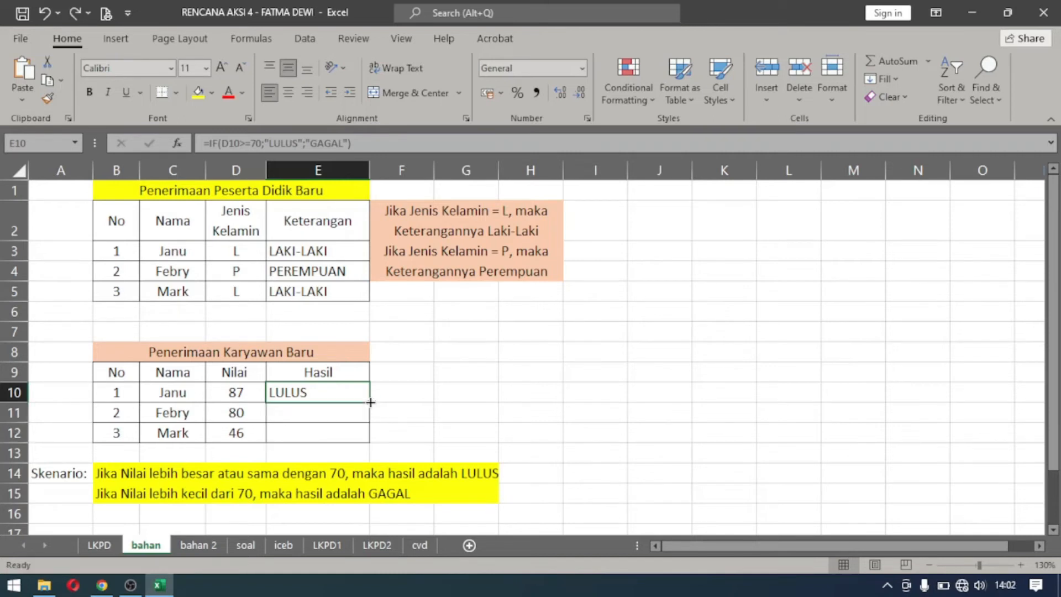
left_click_drag(370, 402, 370, 439)
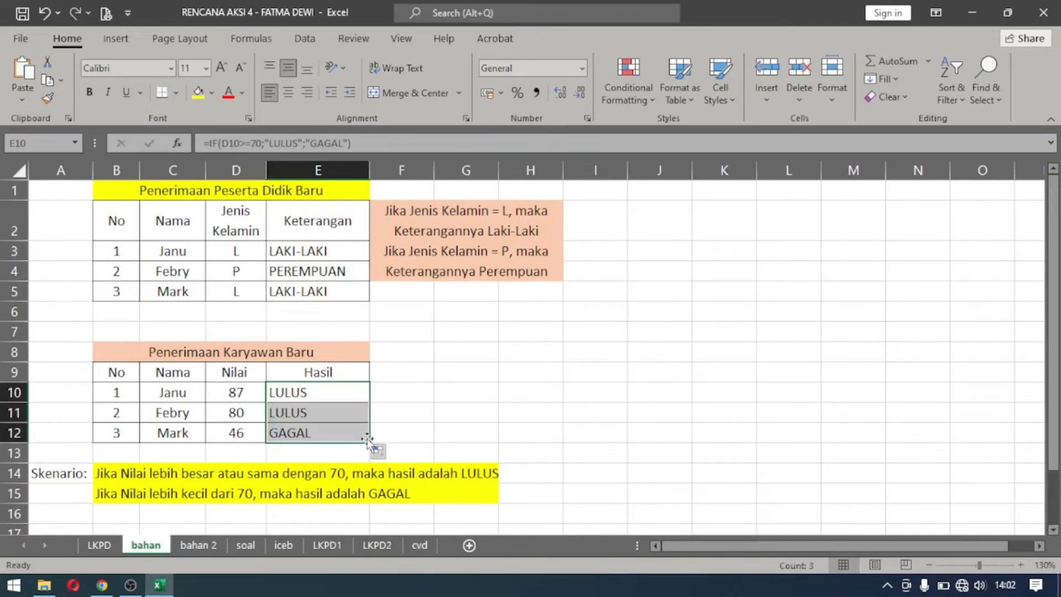
Review the scores in D10:D12, test the pass limit by entering 70 in D10, and undo that change.
left_click(246, 396)
left_click(244, 414)
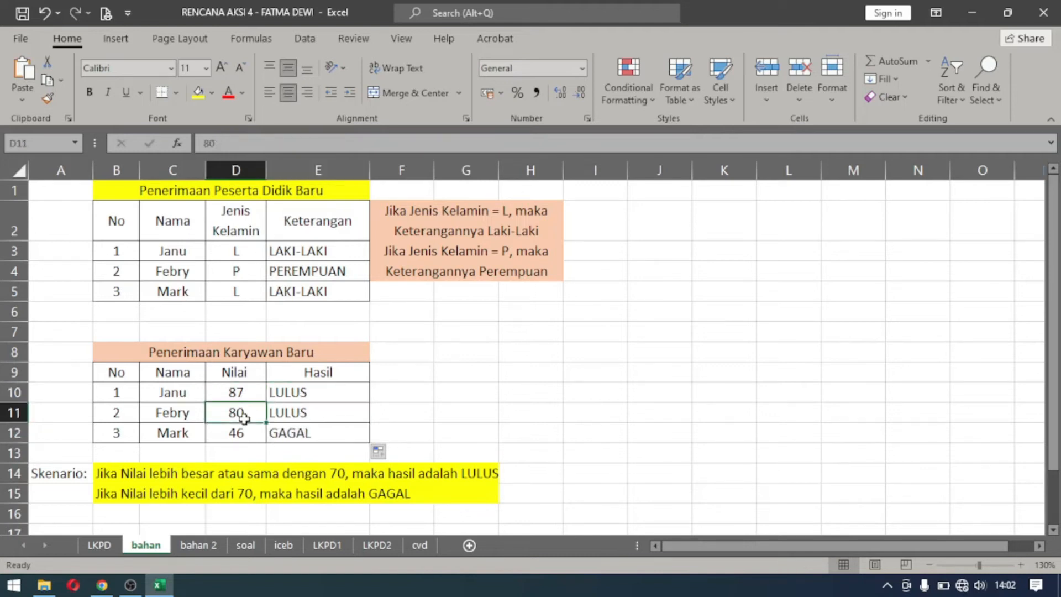
left_click(244, 436)
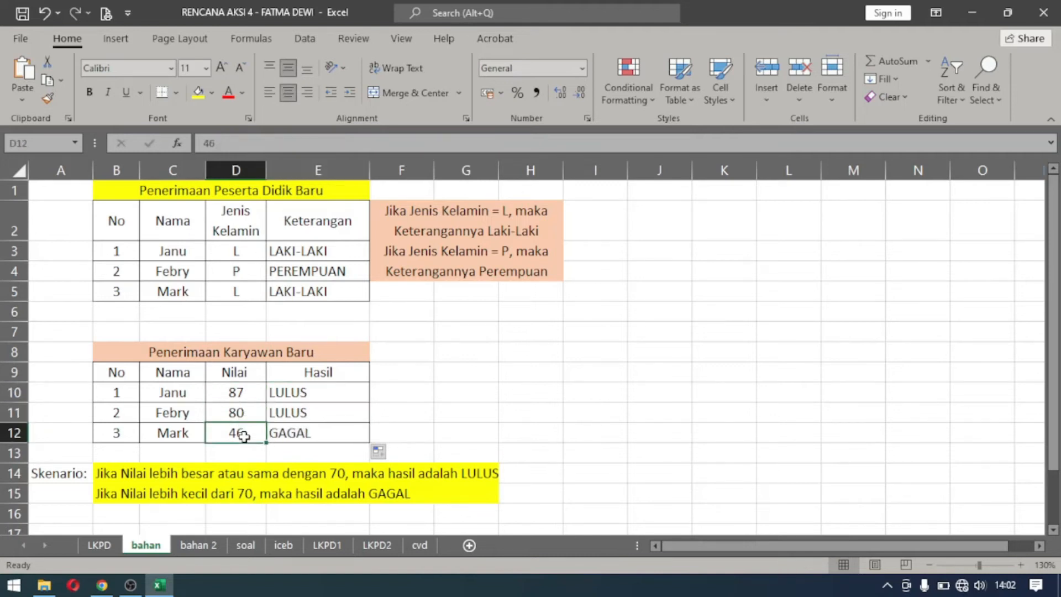
left_click(246, 389)
type("70")
key("Return")
left_click(246, 389)
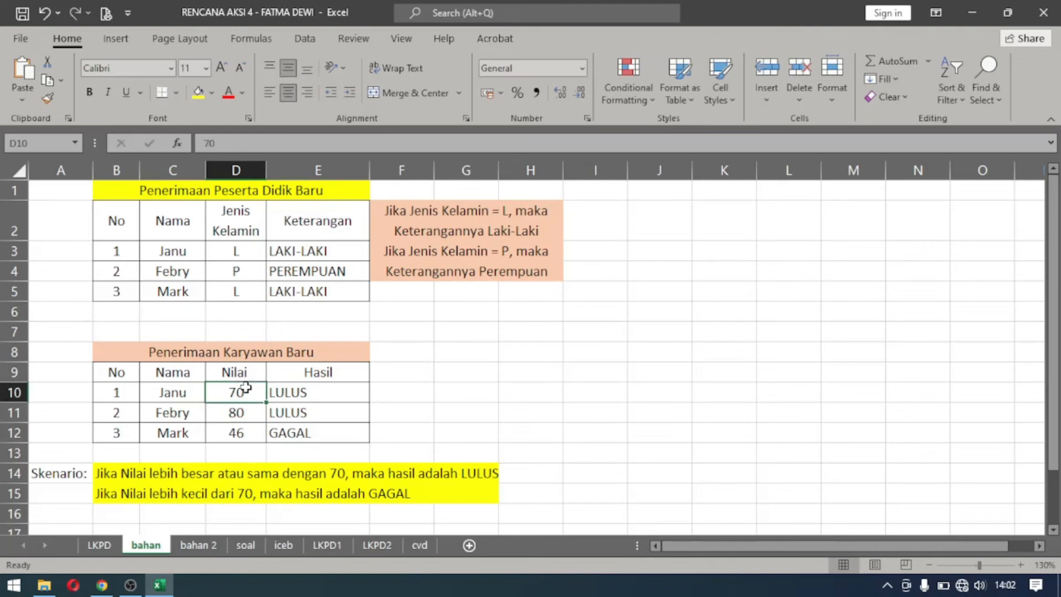
key("ctrl+z")
left_click(422, 380)
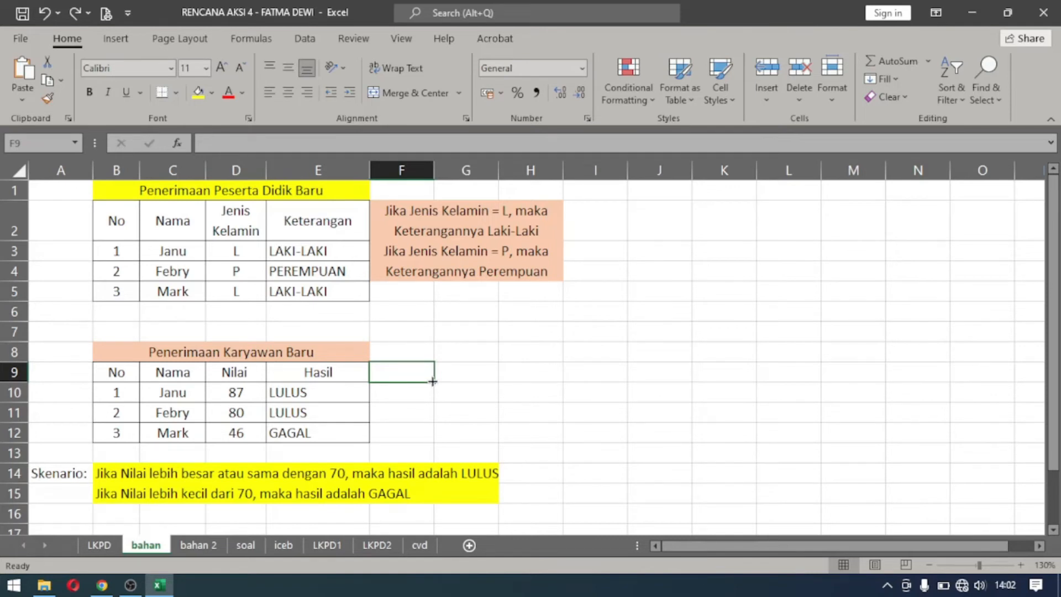
left_click(131, 585)
left_click(945, 437)
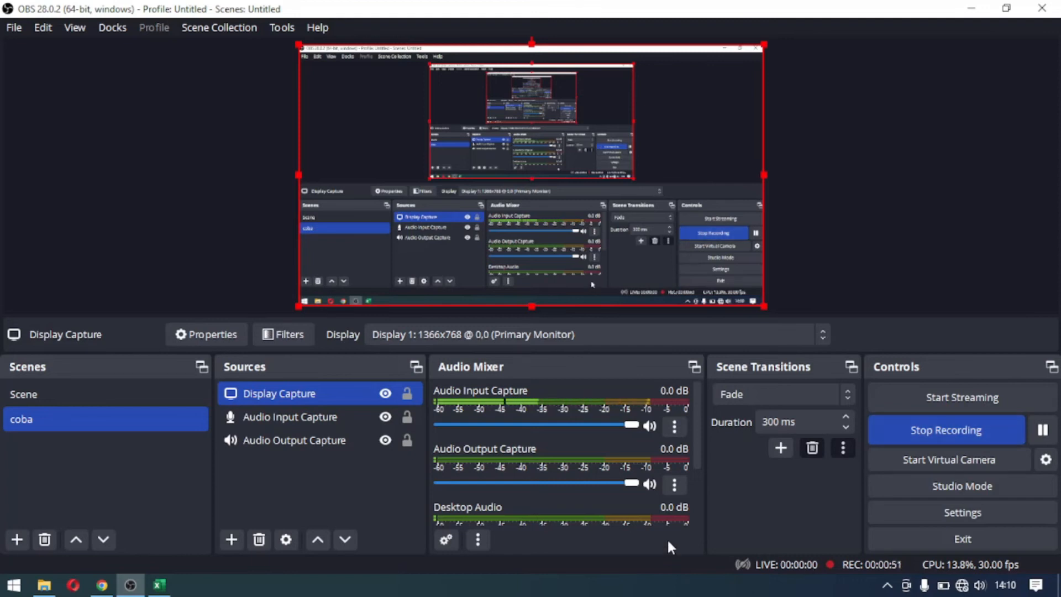
Switch to the Excel workbook and fill the two title rows A1:F2 with yellow.
left_click(158, 584)
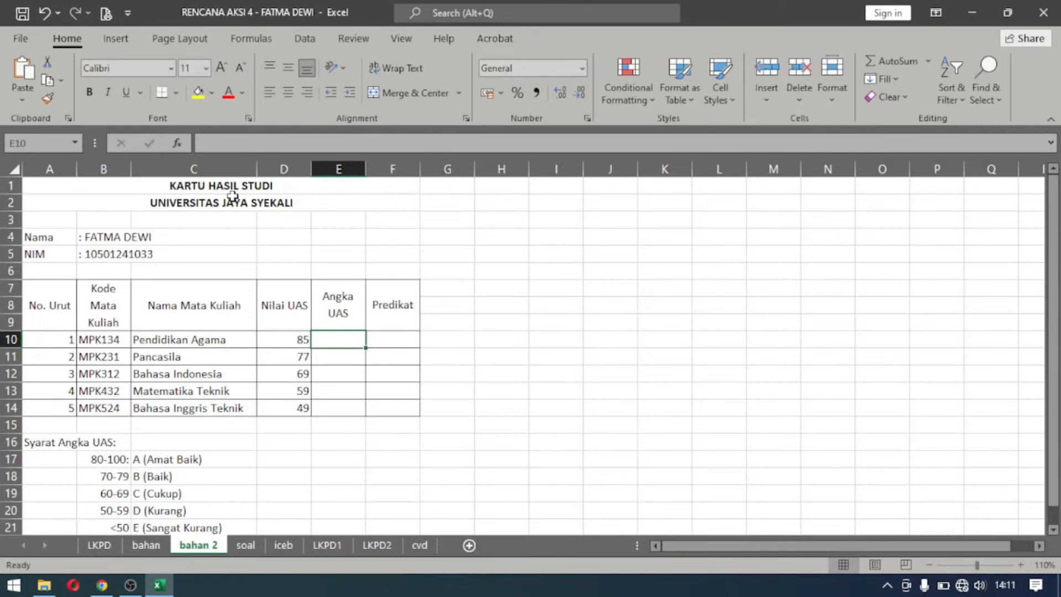
left_click_drag(229, 187, 227, 204)
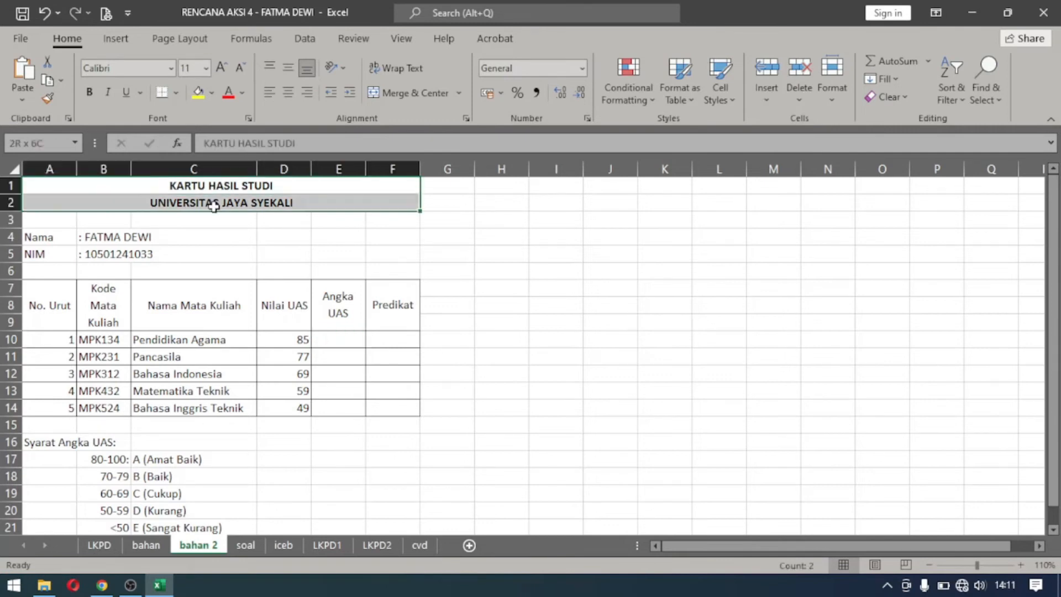
left_click(196, 93)
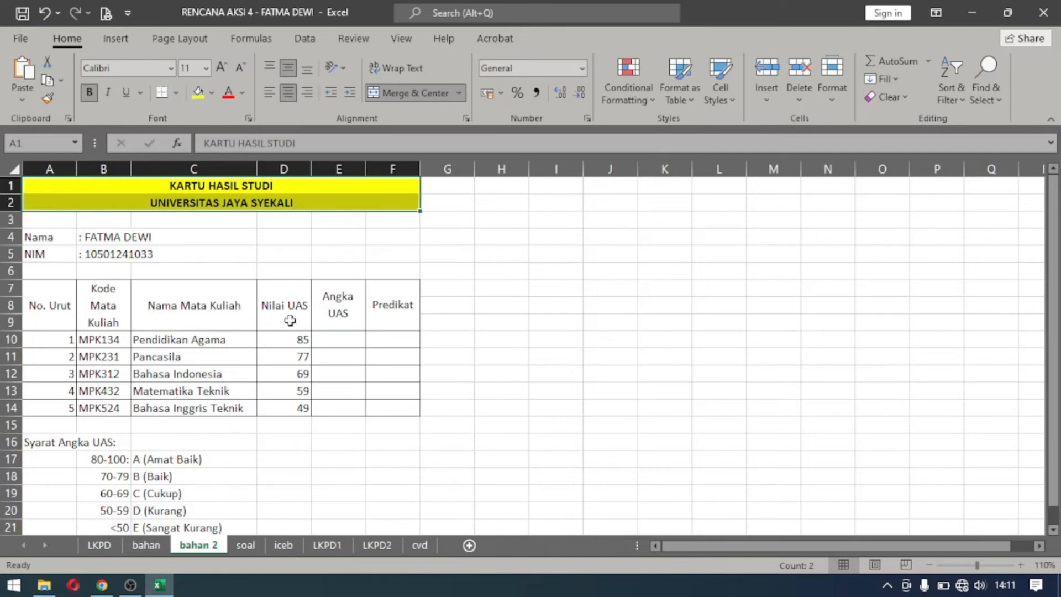
Start an IF formula in E10 that tests D10>=80 and gives "A" as the true value.
left_click(339, 337)
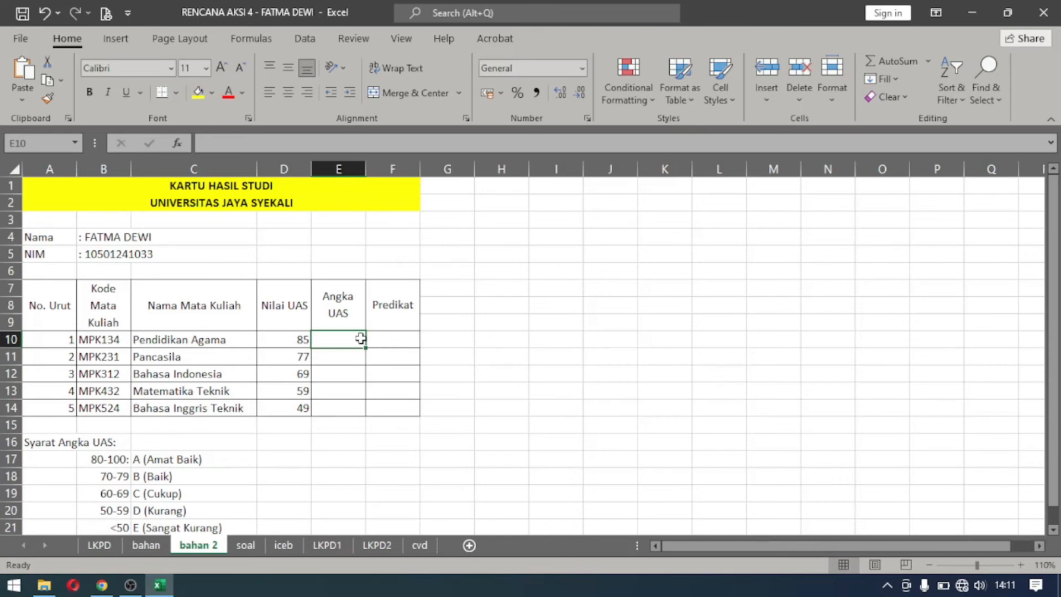
type("=IF")
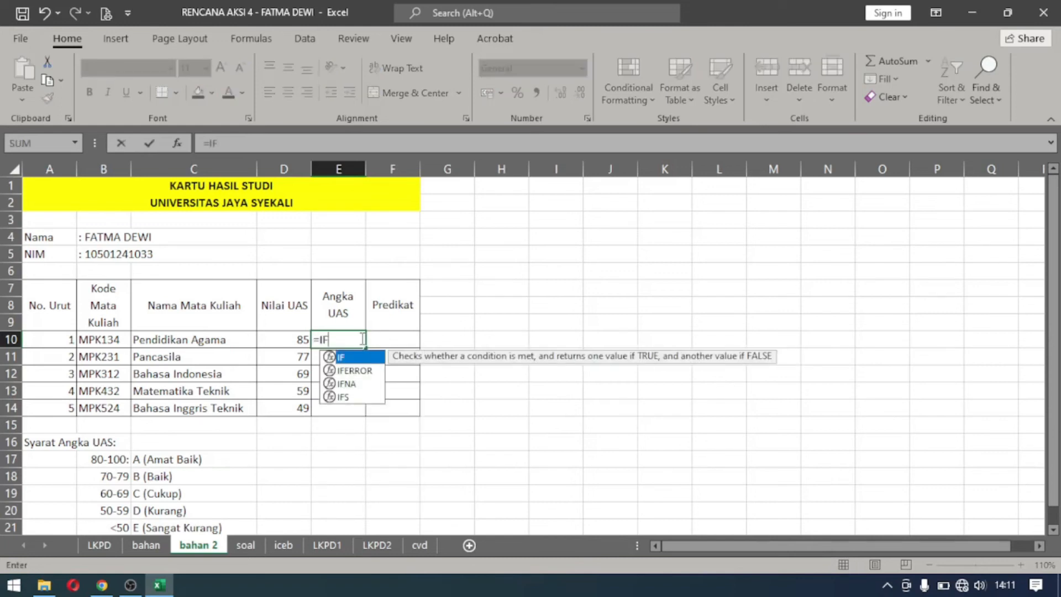
type("(")
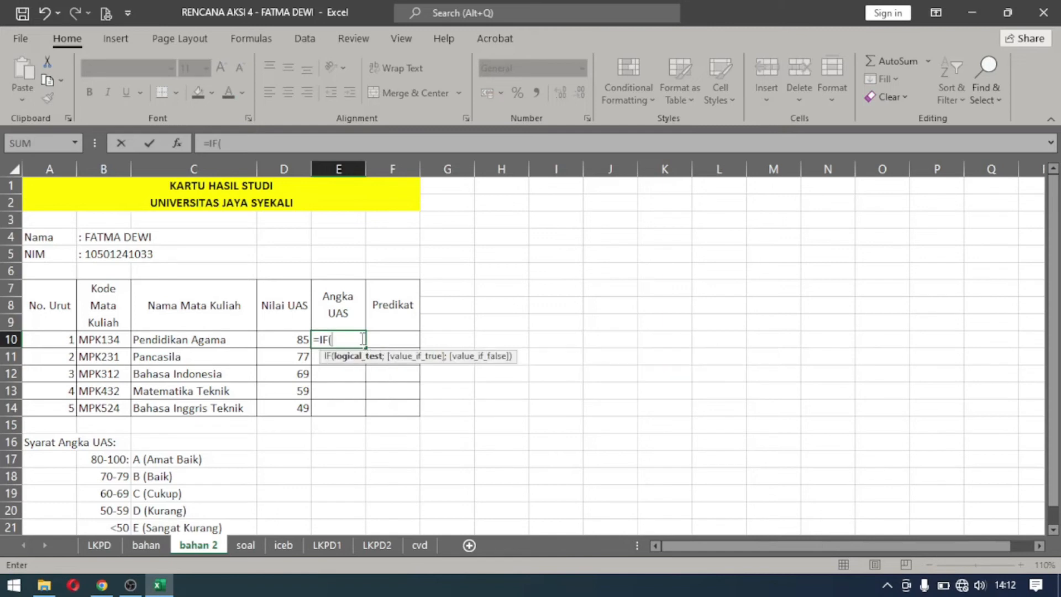
left_click(277, 341)
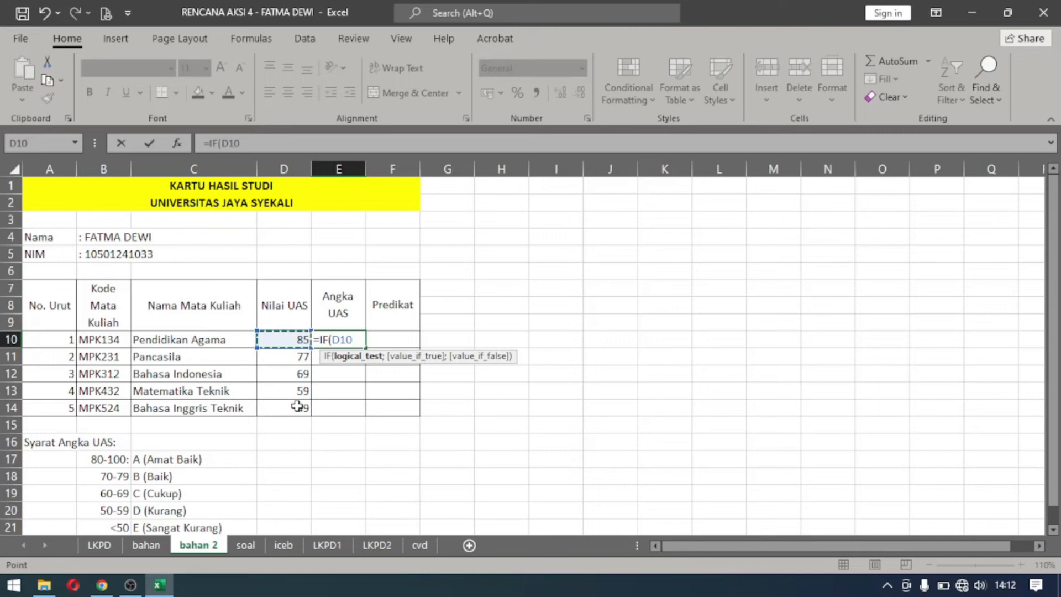
type(">=80;")
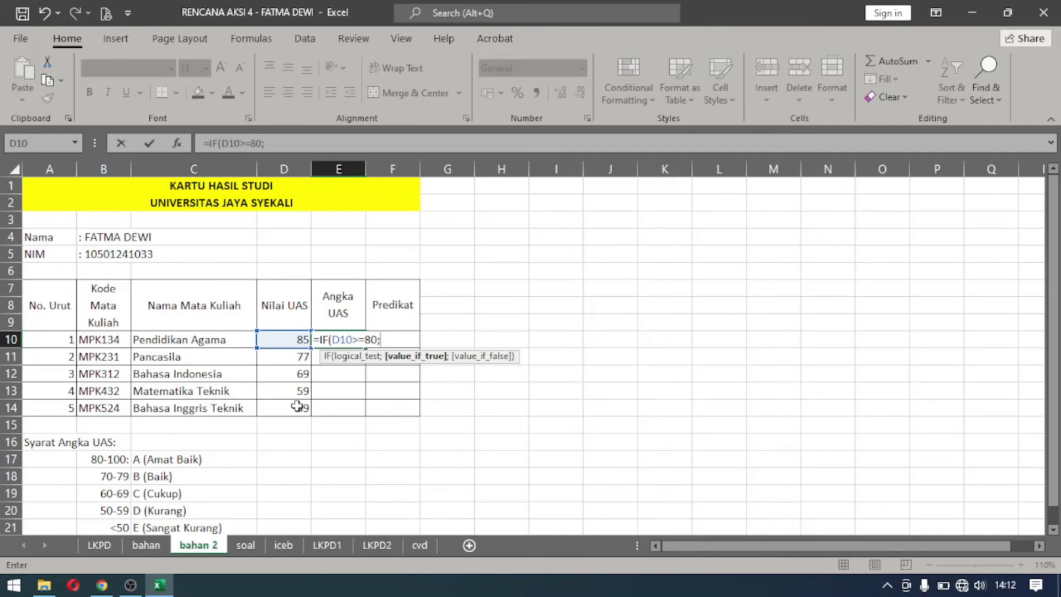
type("\"A\";IF")
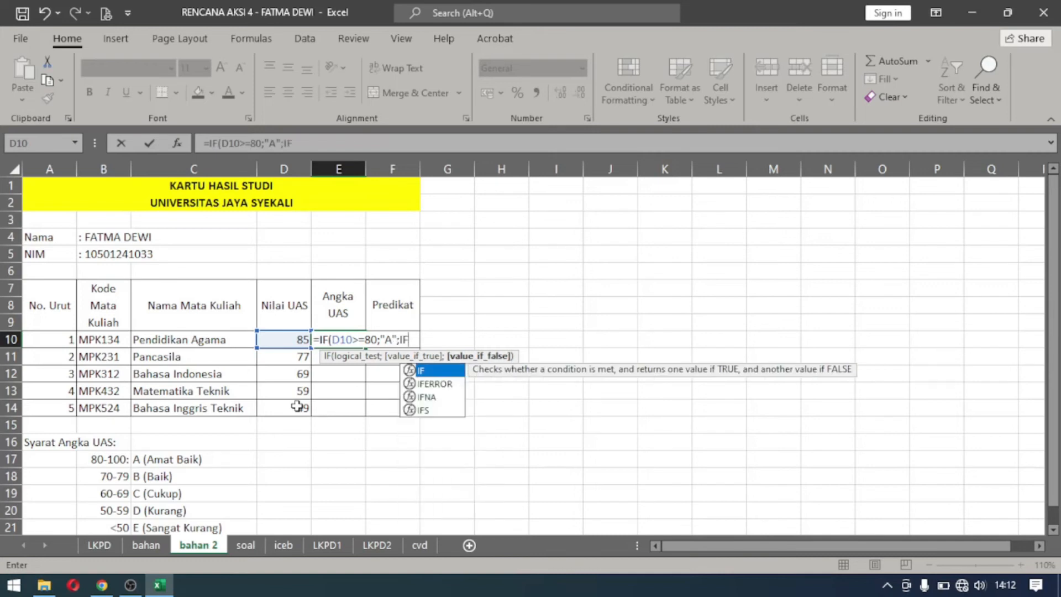
type("(")
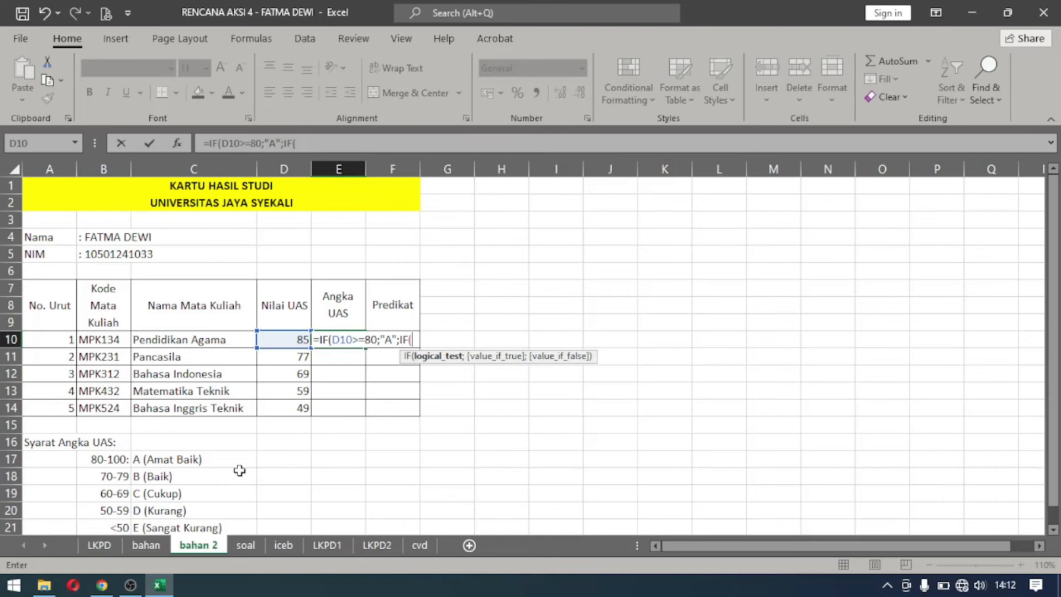
Nest a second IF as the false value in the E10 formula, testing D10>=70 with "B" as its true value.
left_click(283, 338)
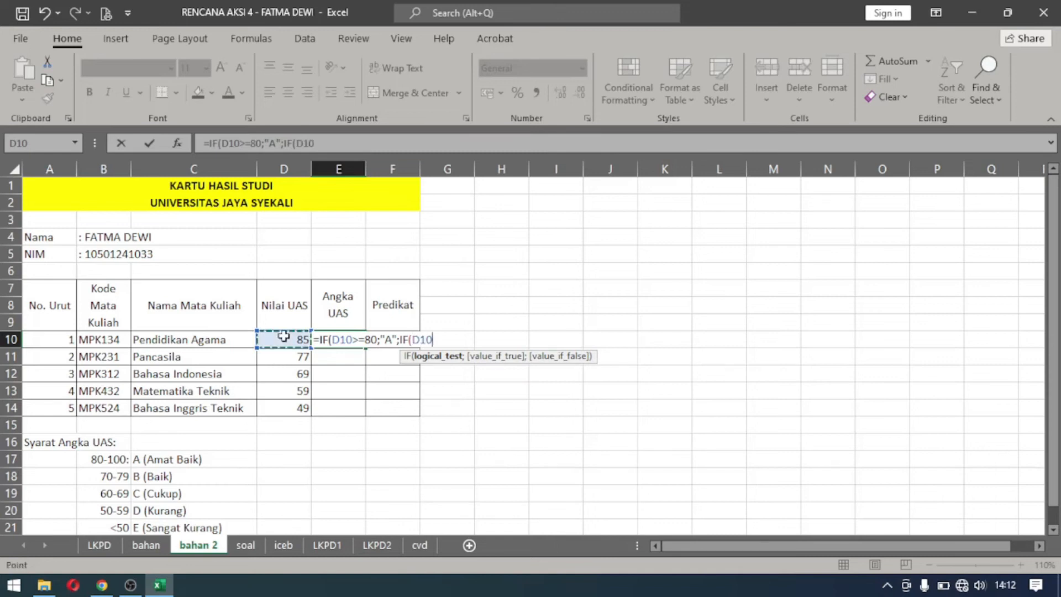
type(">=70;")
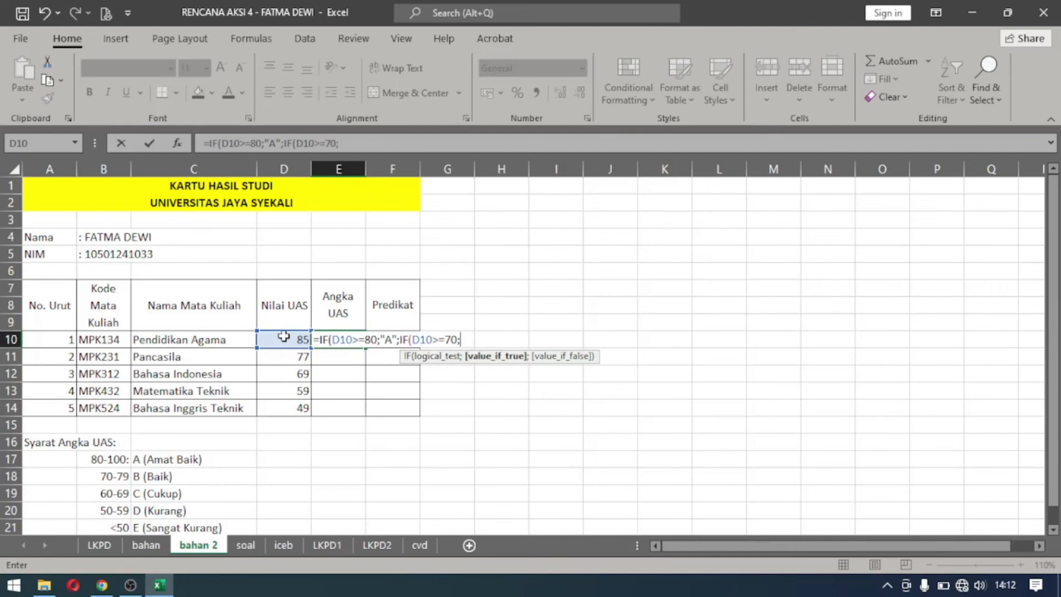
type("\"B")
Nest a third IF in the E10 formula, testing D10>=60 with "C" as its true value.
type(";")
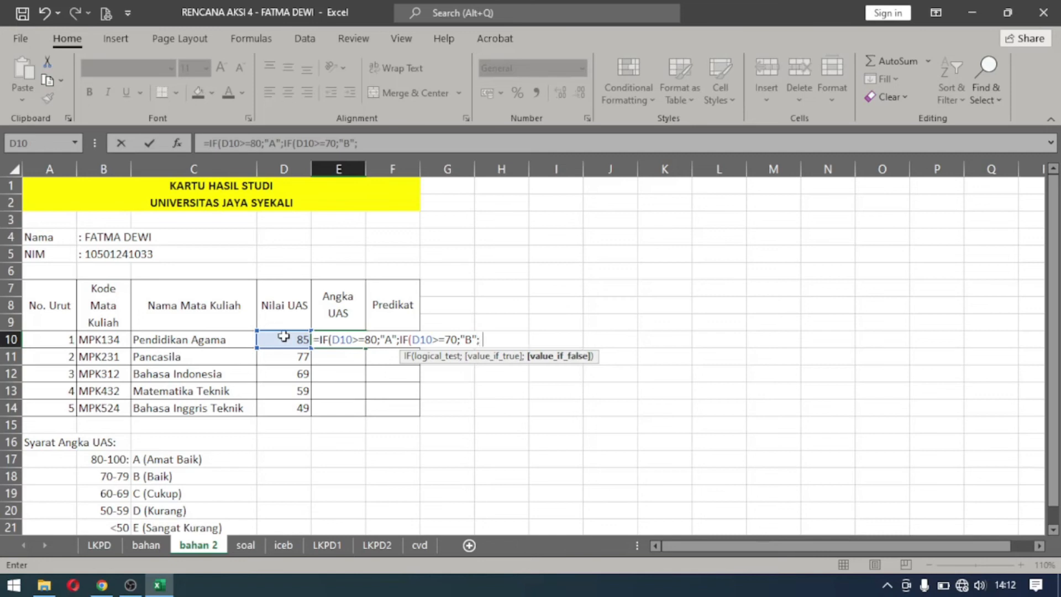
type("IF")
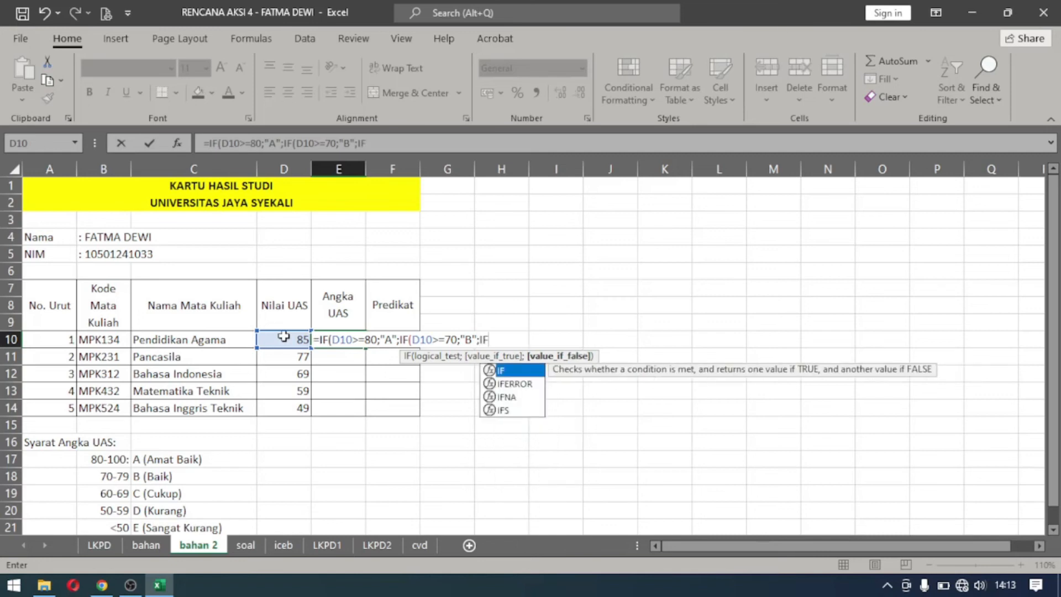
type("(")
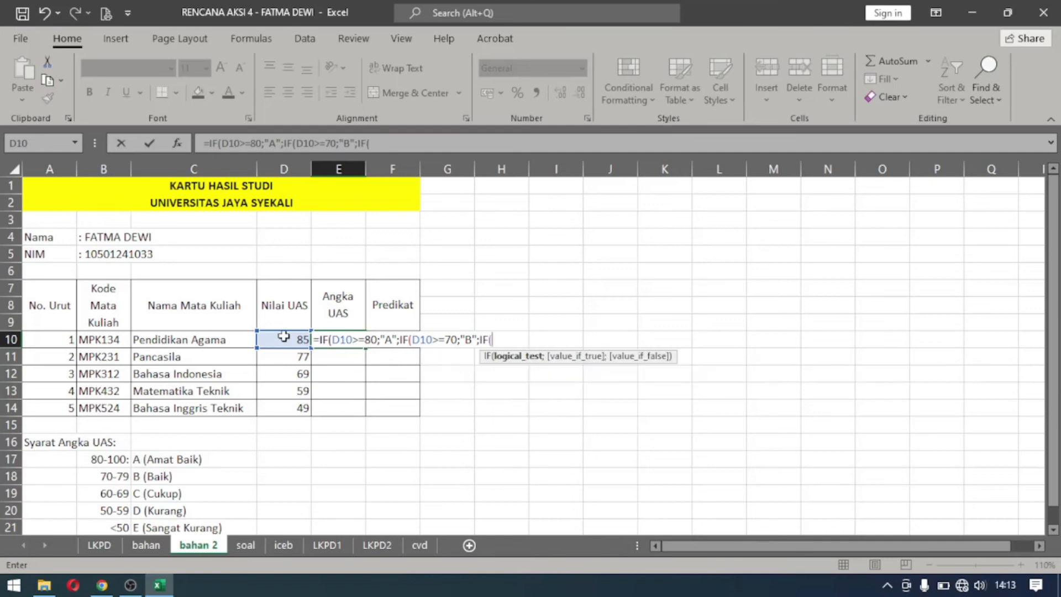
left_click(283, 336)
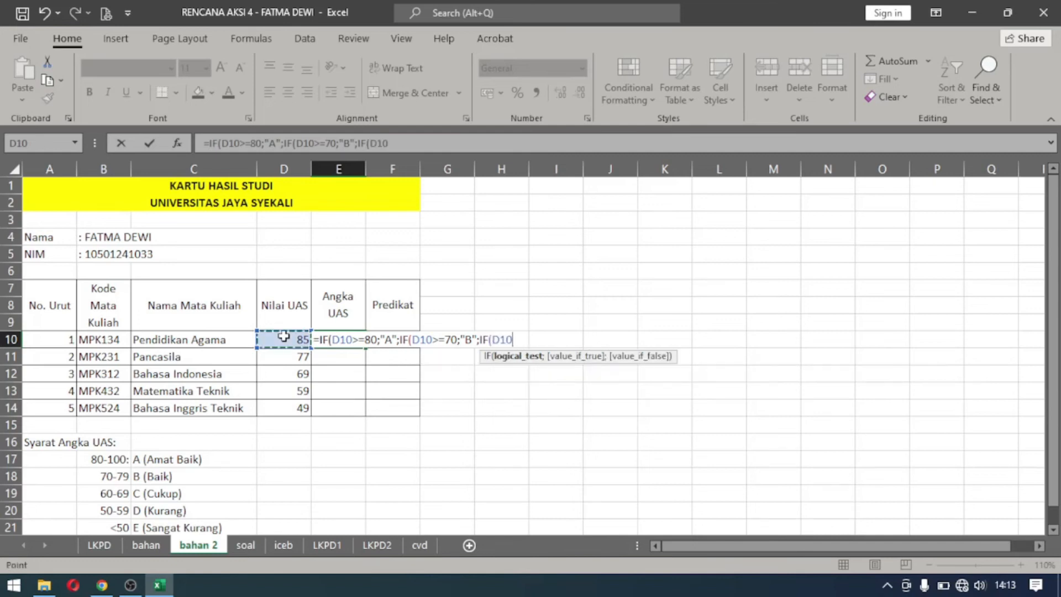
type(">=60;")
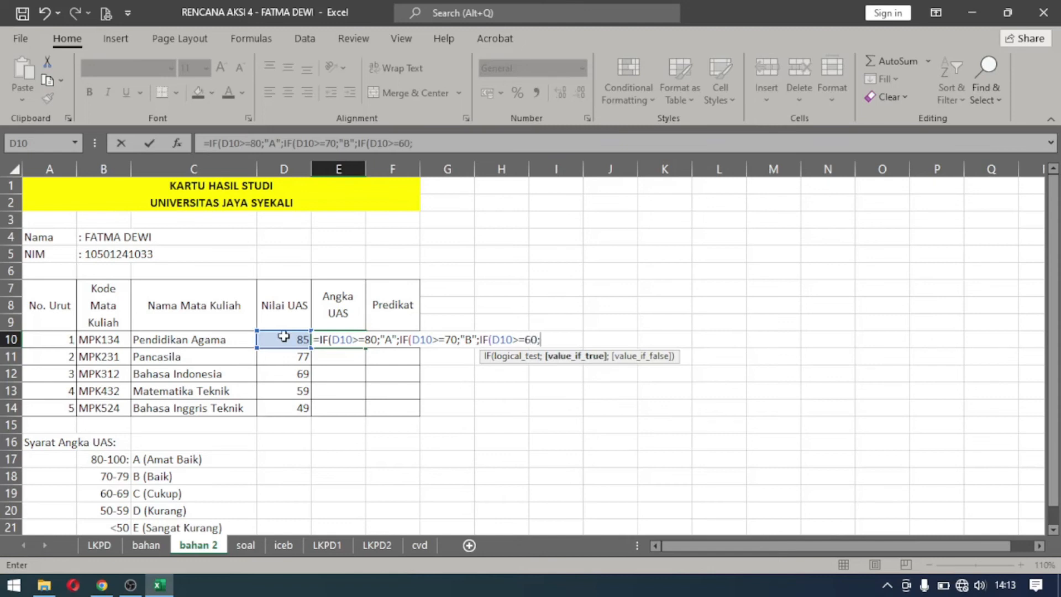
type("\"C\";")
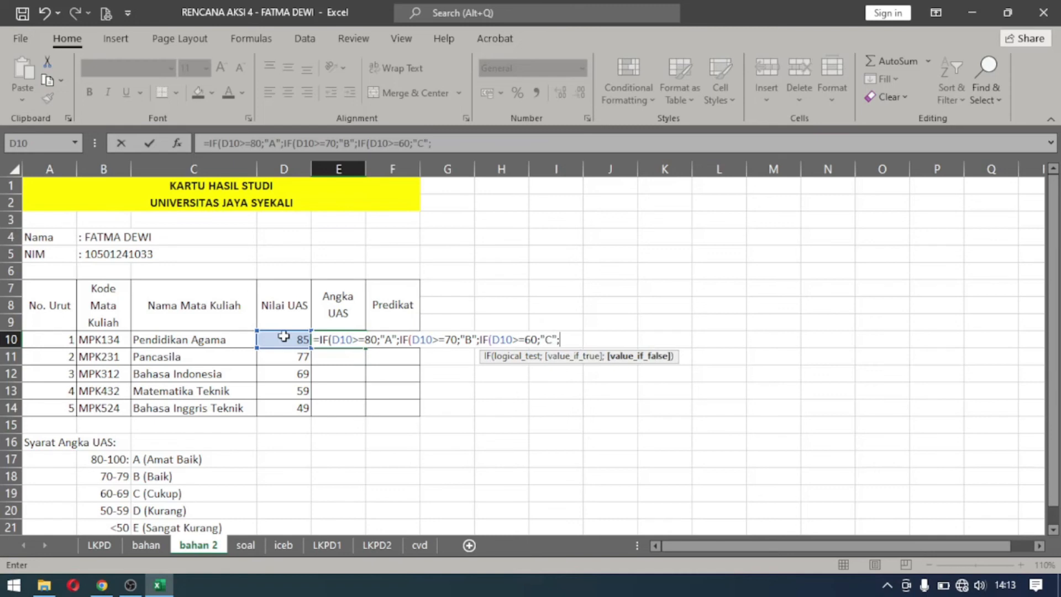
type("IF")
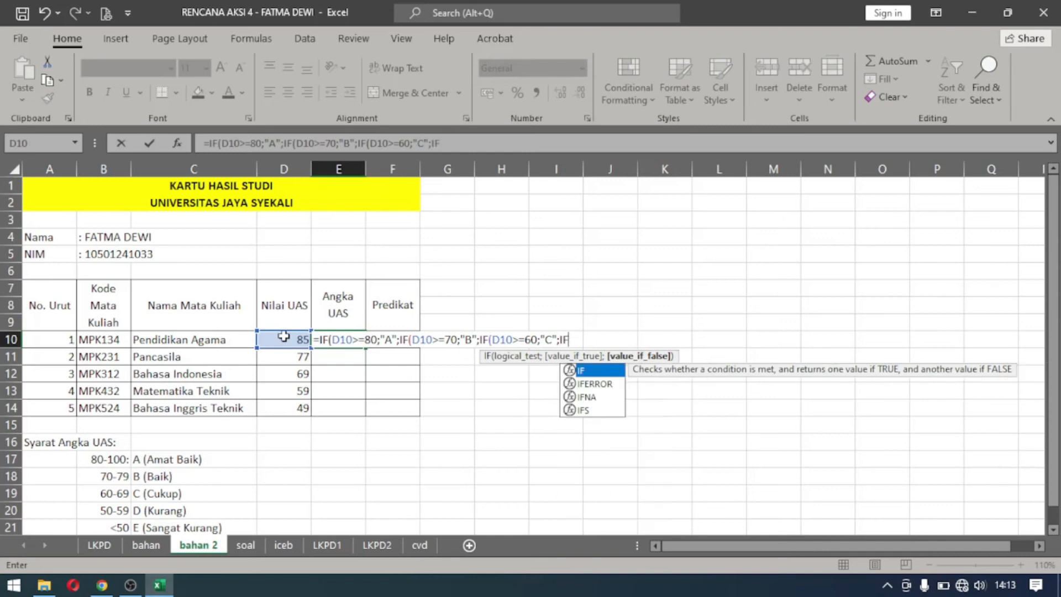
type("(")
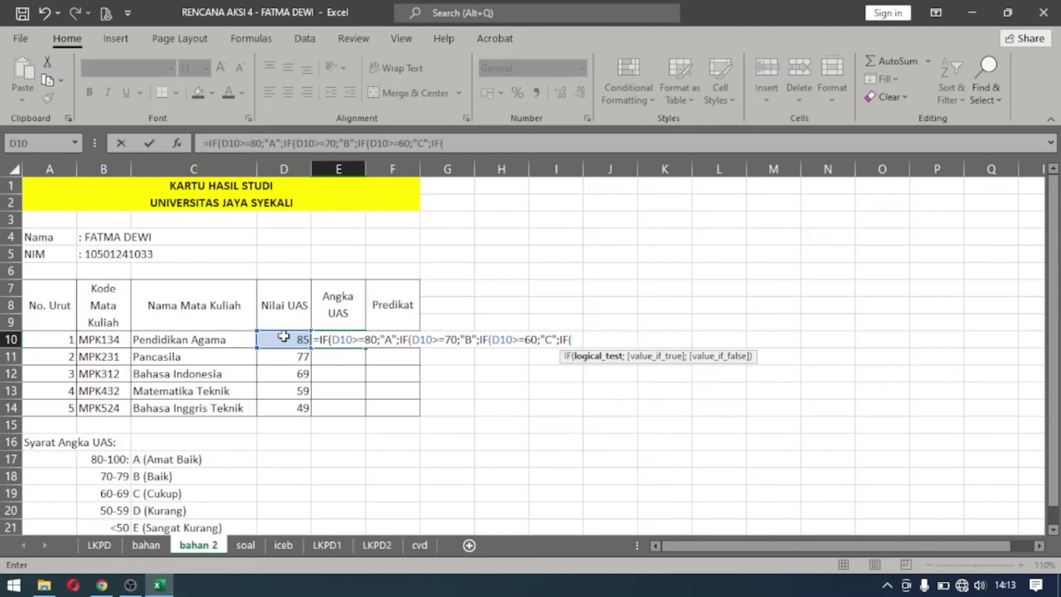
Open a fourth nested IF in the E10 formula with D10 as the tested cell.
left_click(284, 337)
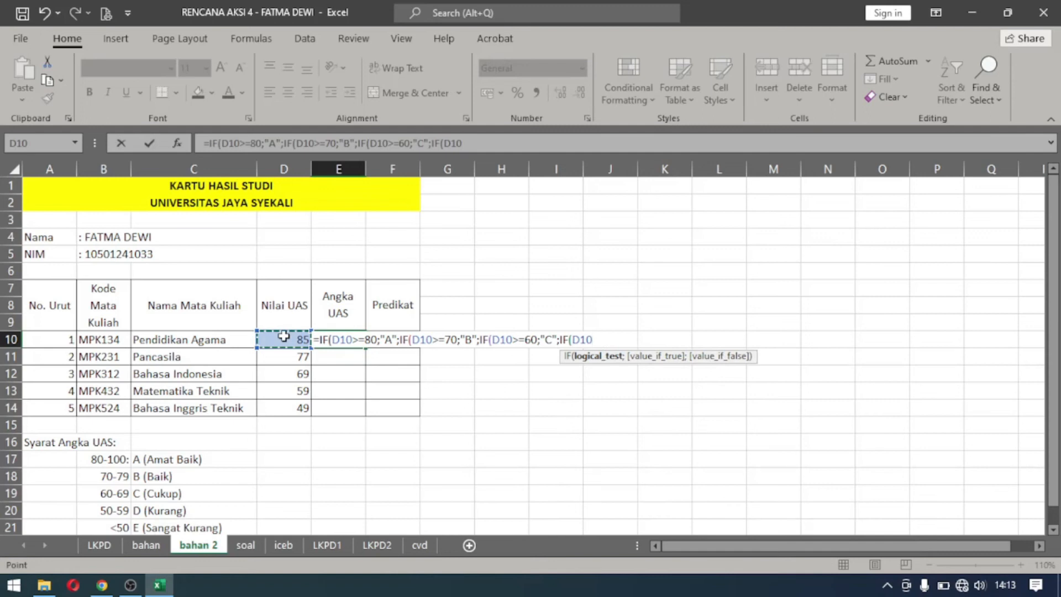
type(".")
type("=50")
key("BackSpace")
key("BackSpace")
key("BackSpace")
key("BackSpace")
Complete the fourth IF's test as >=50 and give "D" as its true value.
type(">=50")
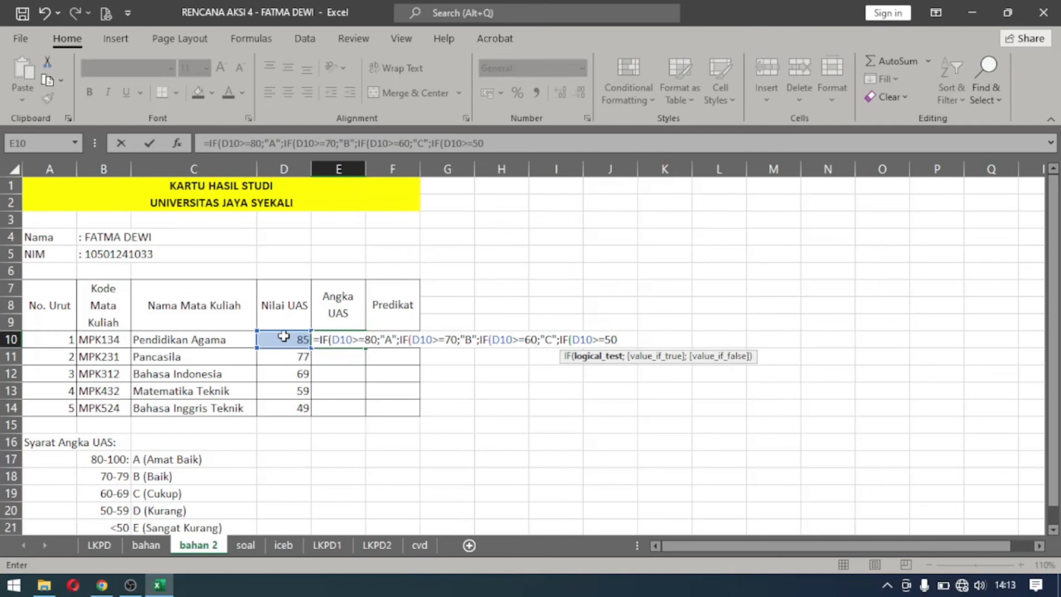
type(";")
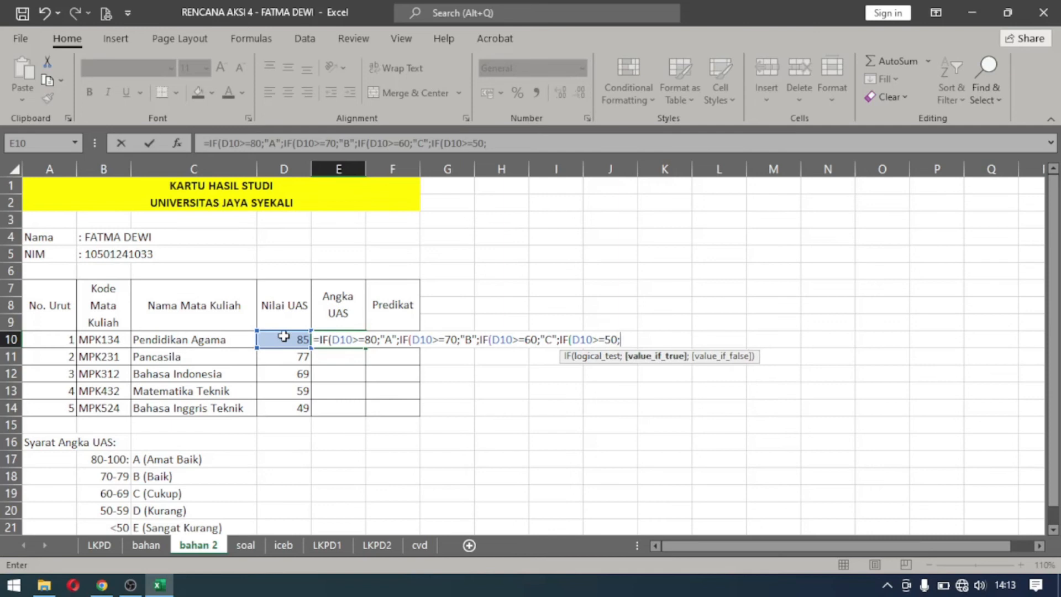
type("\"D\";\"")
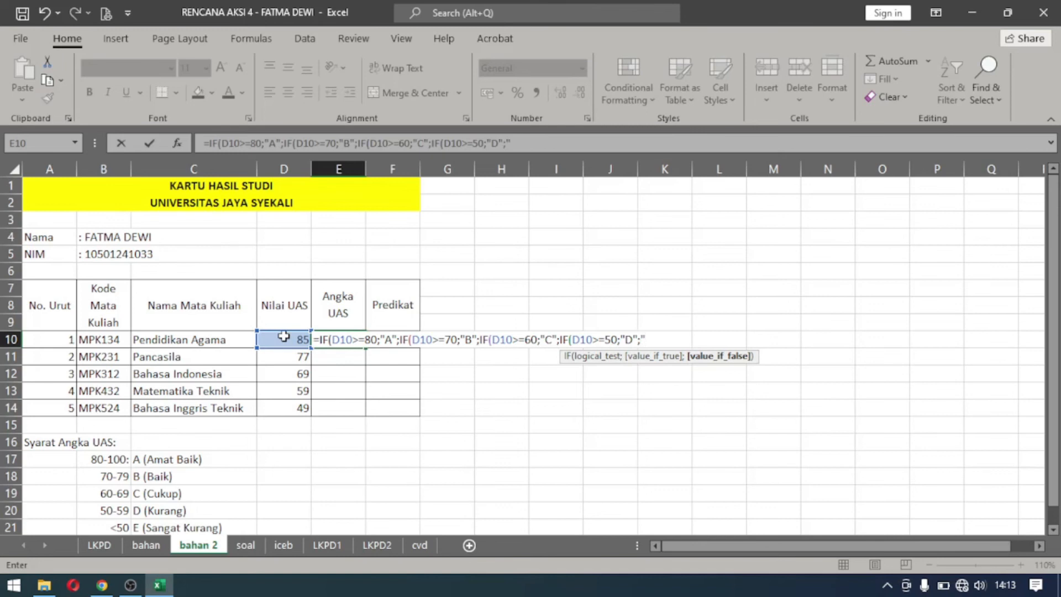
type("E\"")
Add "E" as the final false value, close all four IF functions and commit the E10 formula.
type(")")
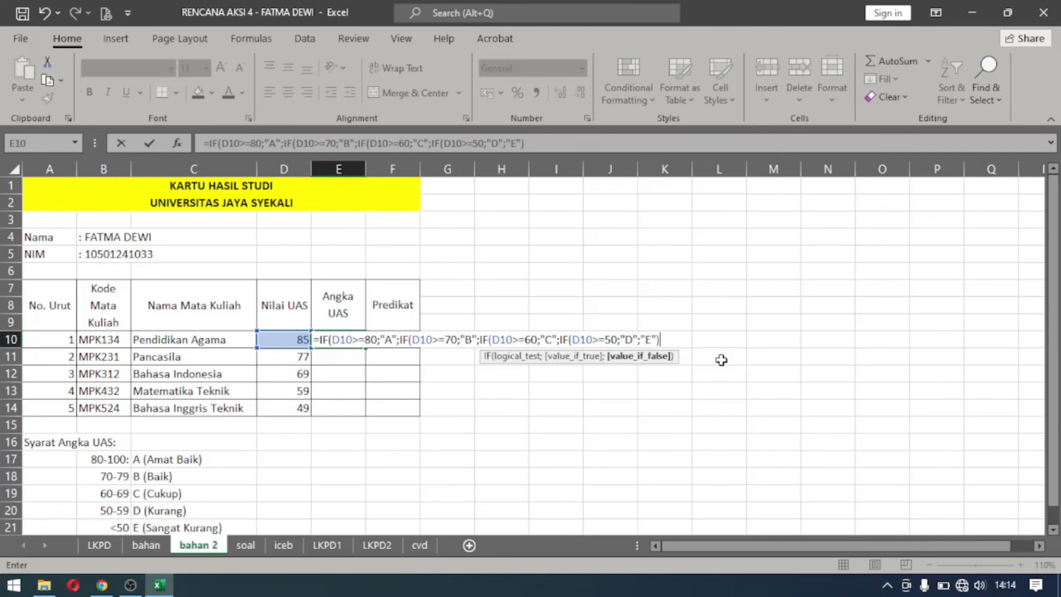
type("))")
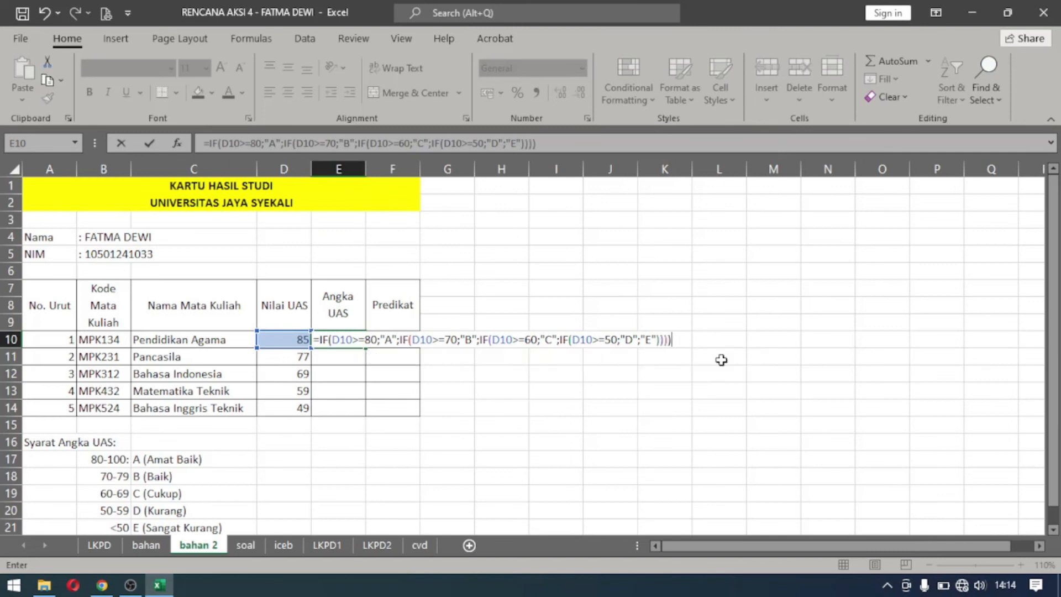
key("Return")
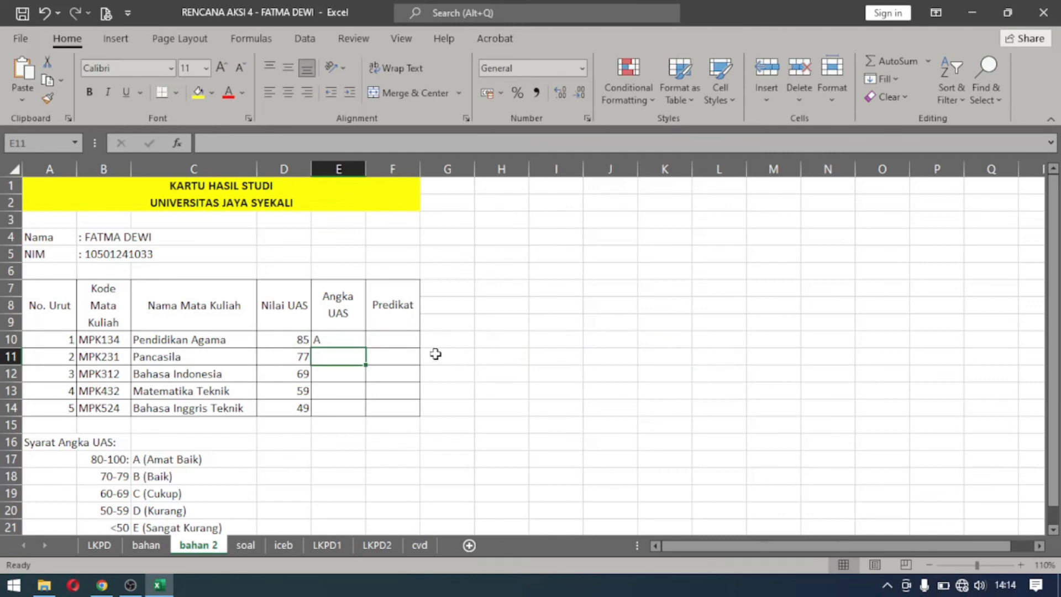
Fill the grade formula from E10 down to E14 and center the letter grades in their cells.
left_click(338, 337)
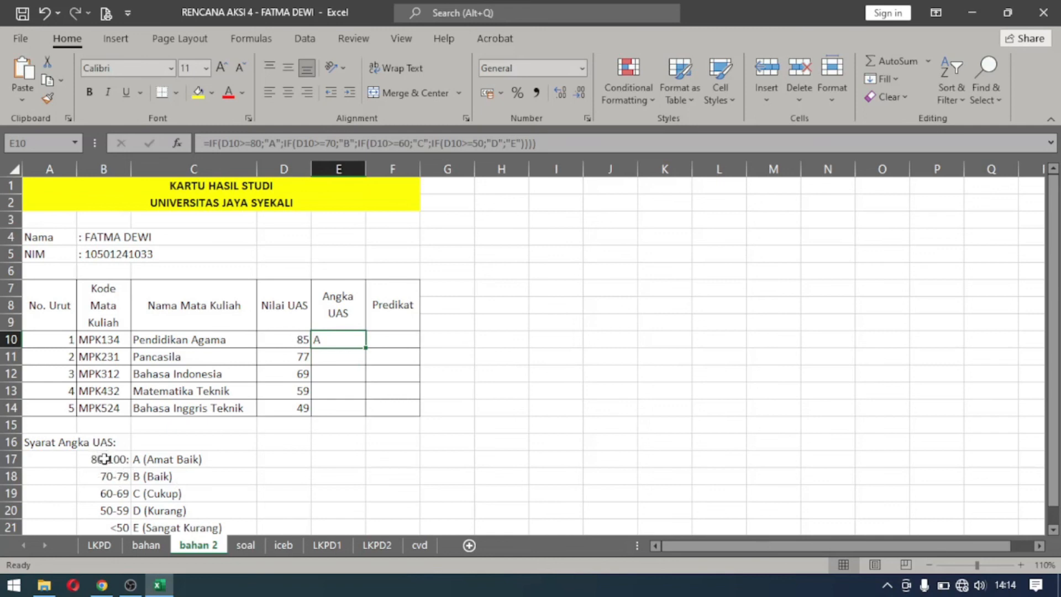
double_click(364, 346)
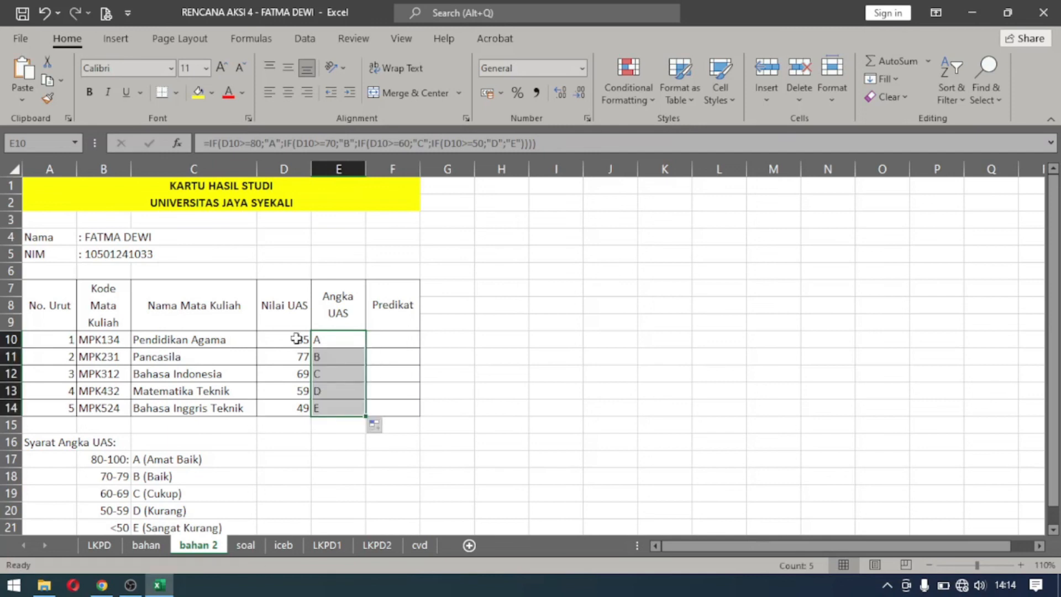
left_click_drag(346, 360, 183, 464)
left_click(246, 456)
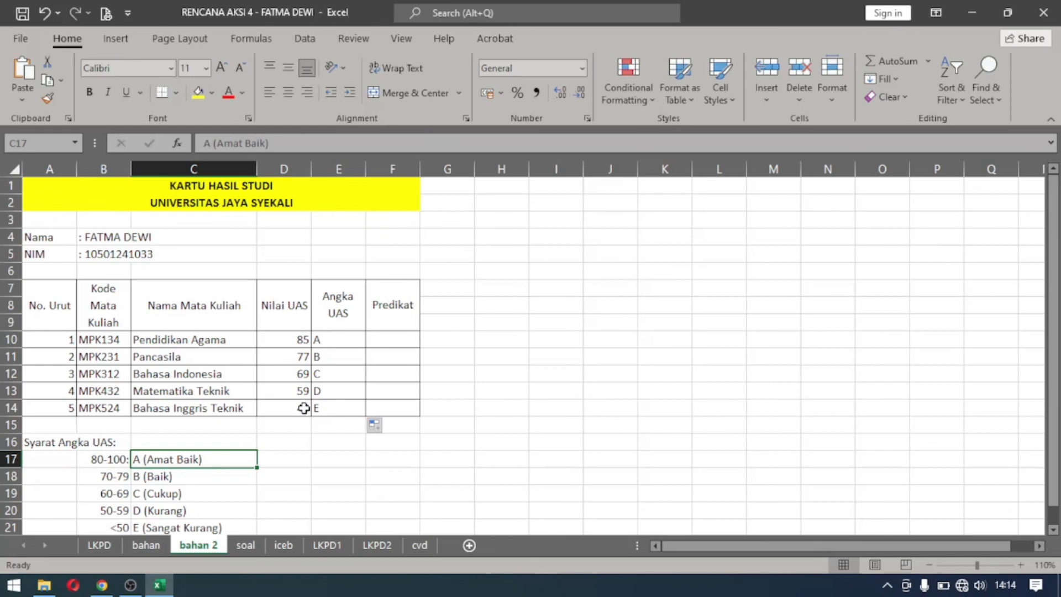
left_click_drag(337, 411, 331, 337)
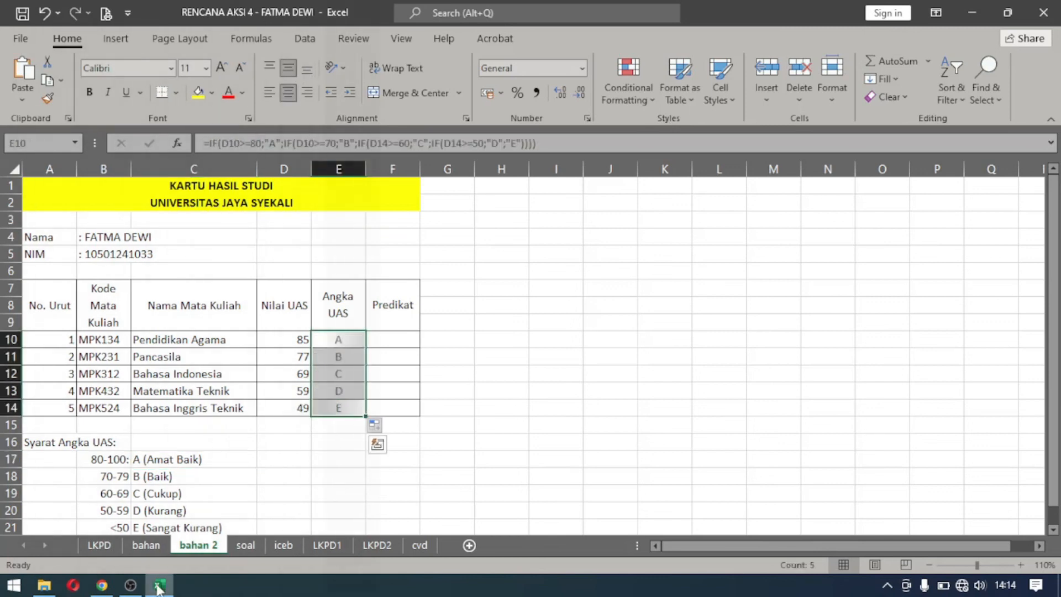
Set the Bahasa Indonesia score in D12 to 50 to test the grade formula.
left_click(303, 390)
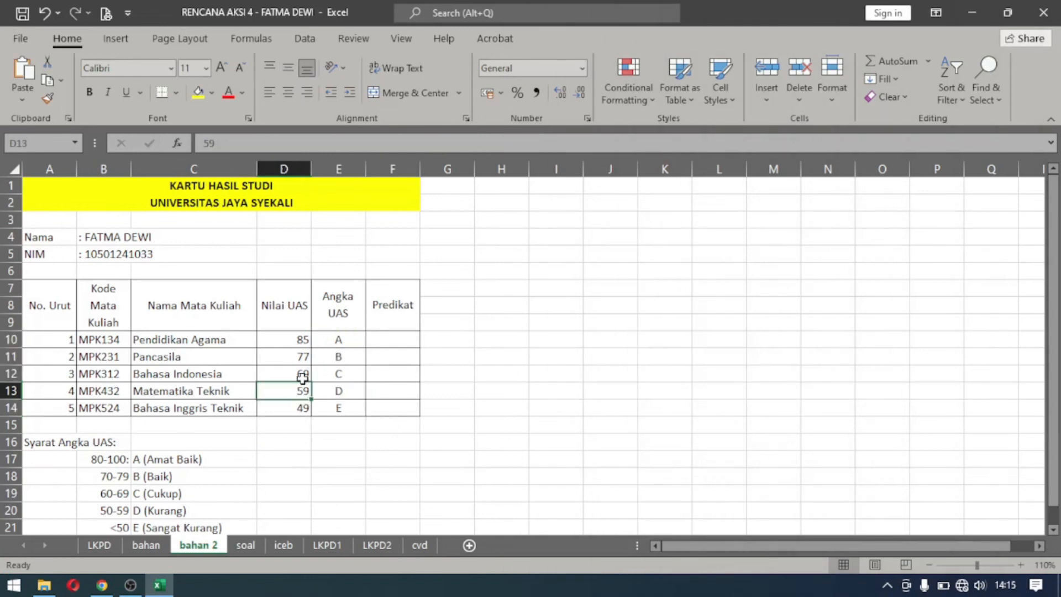
left_click(284, 373)
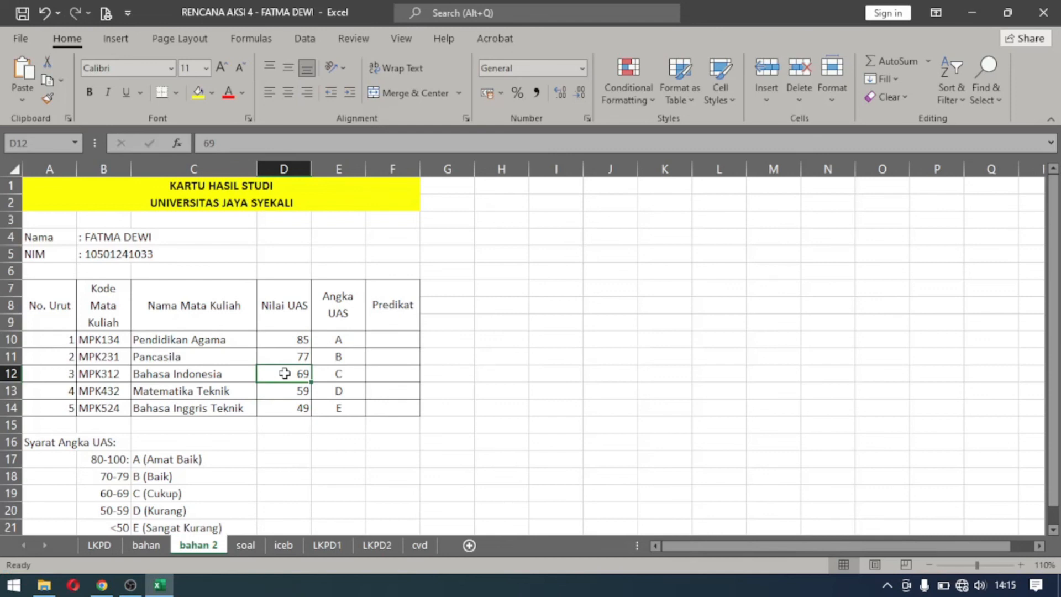
type("50")
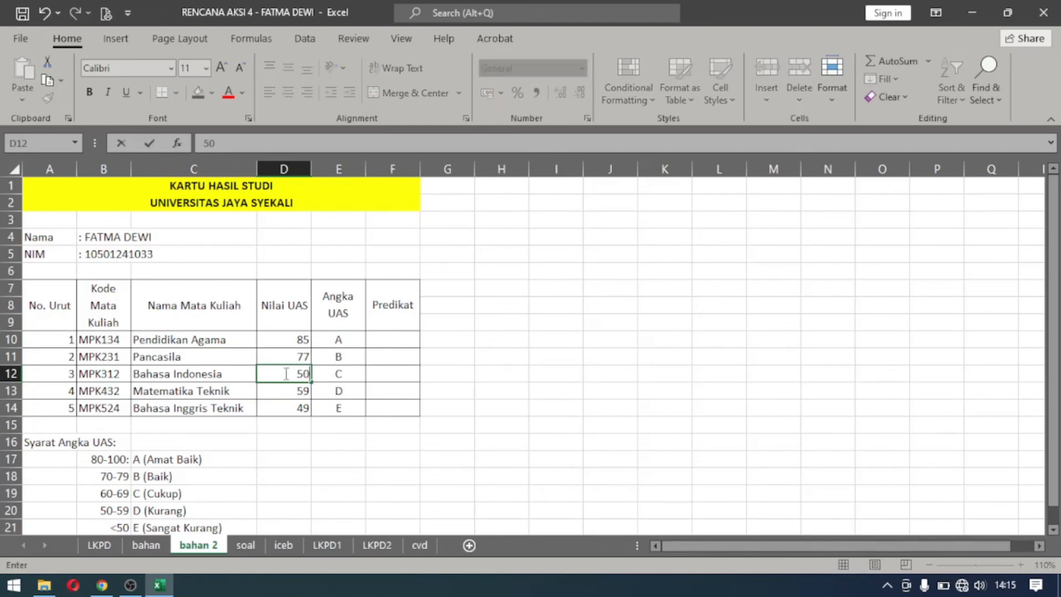
key("ctrl+Return")
key("Return")
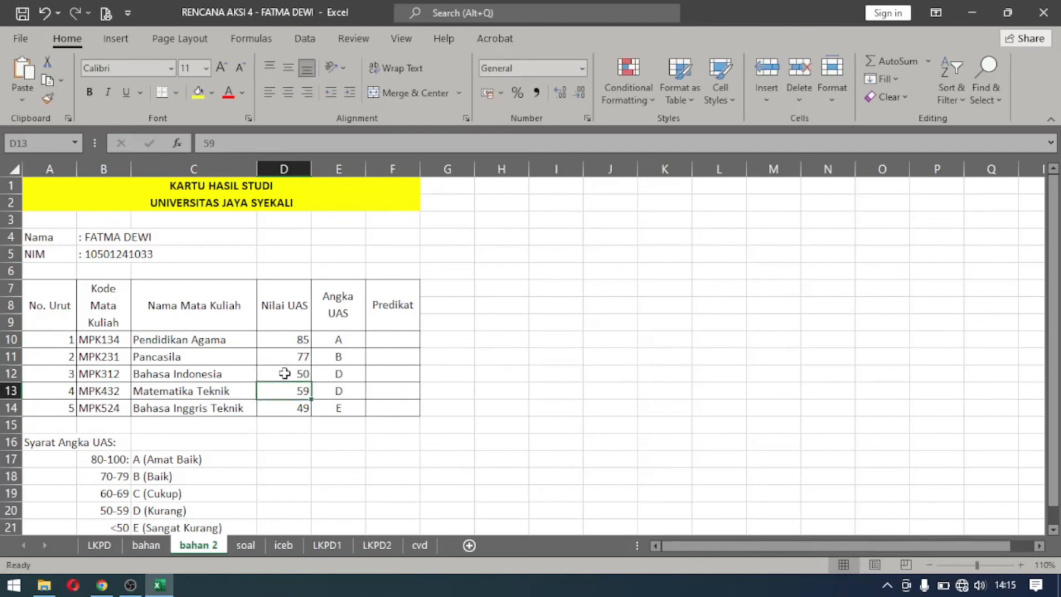
Undo the last score change for Bahasa Indonesia in D12.
left_click(284, 374)
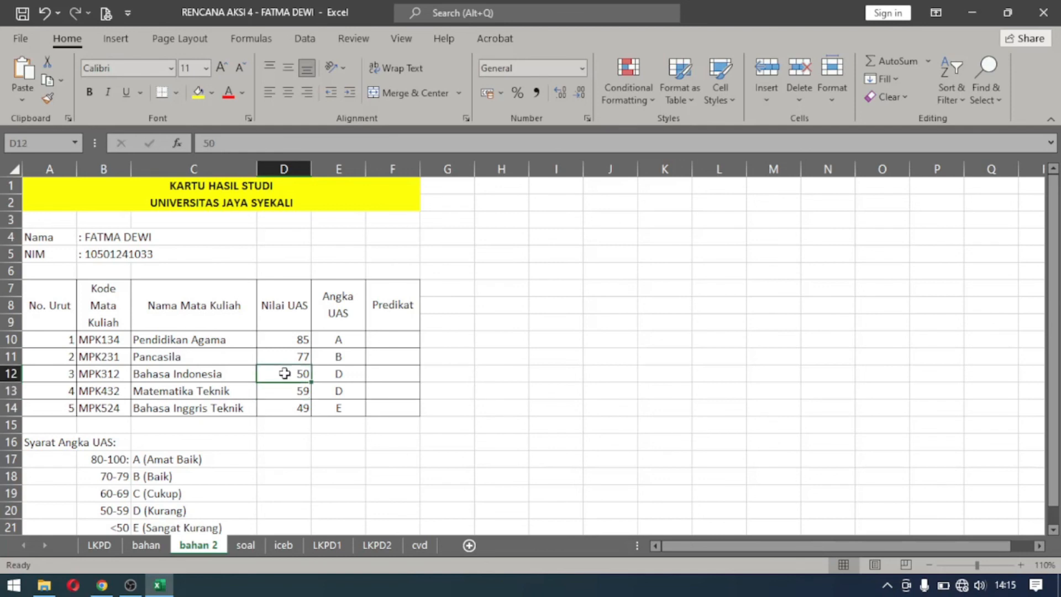
key("ctrl+z")
Test the grade formula with a Bahasa Indonesia score of 39 in D12, and undo the entry.
type("39")
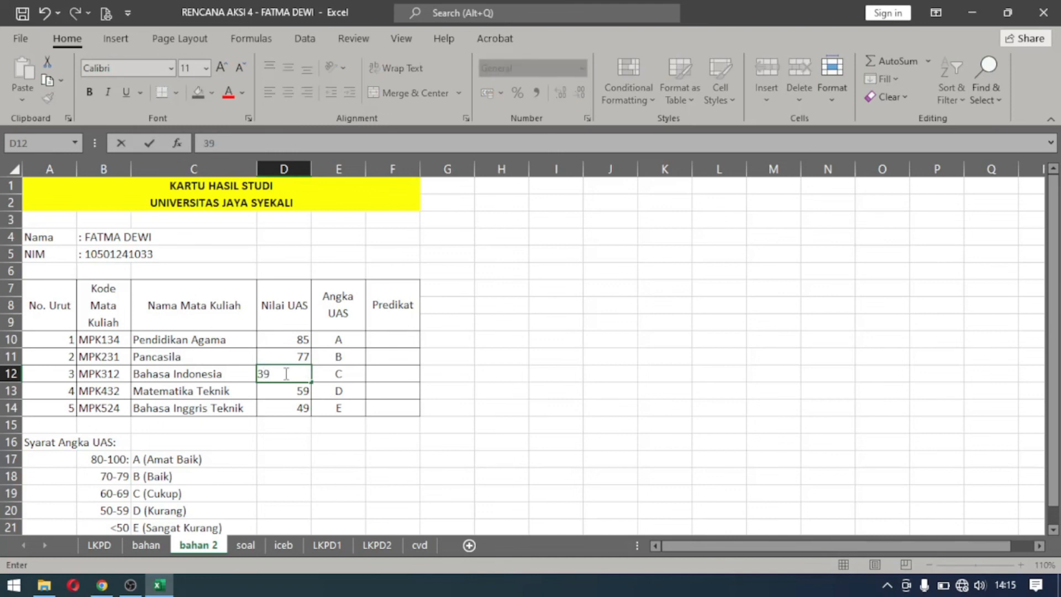
key("Return")
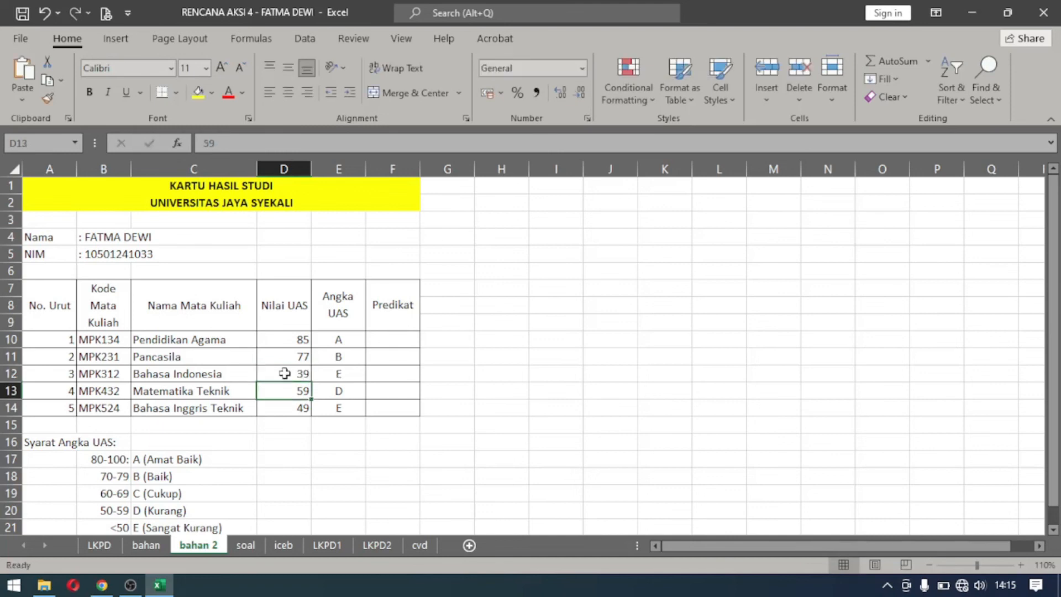
key("ctrl+z")
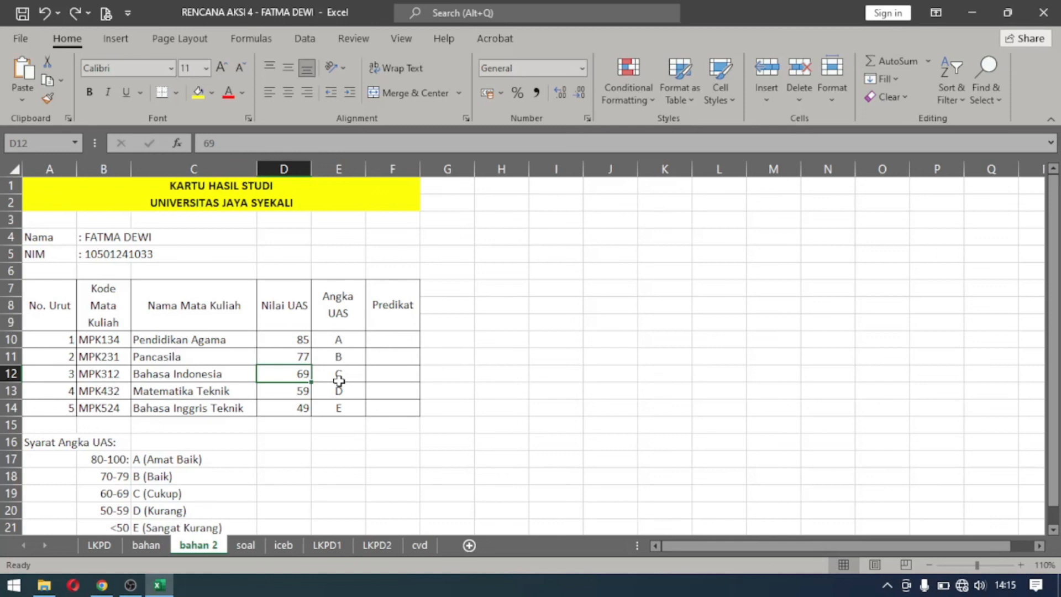
left_click(385, 341)
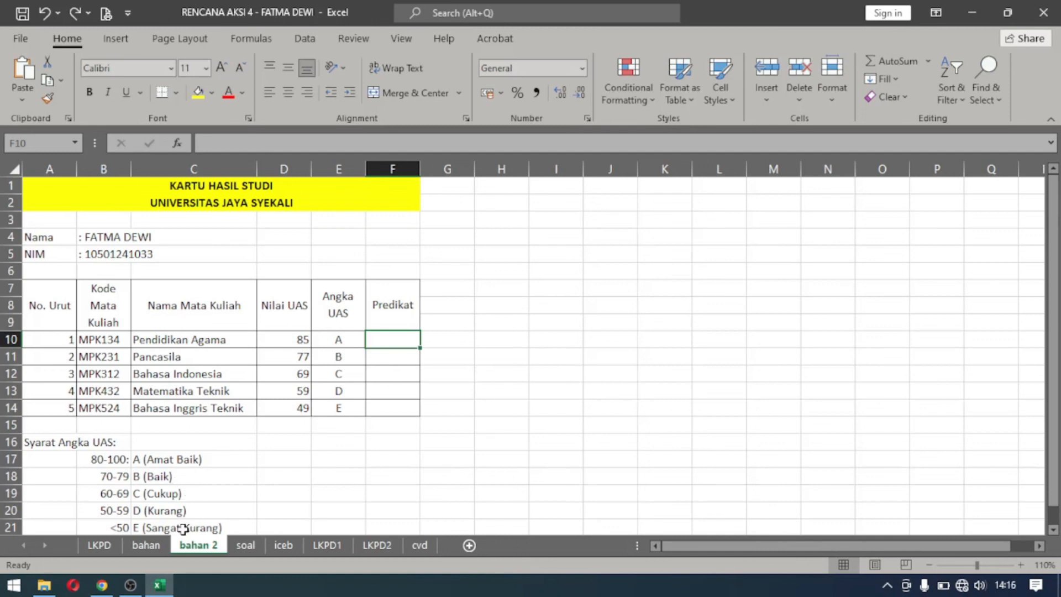
left_click(447, 272)
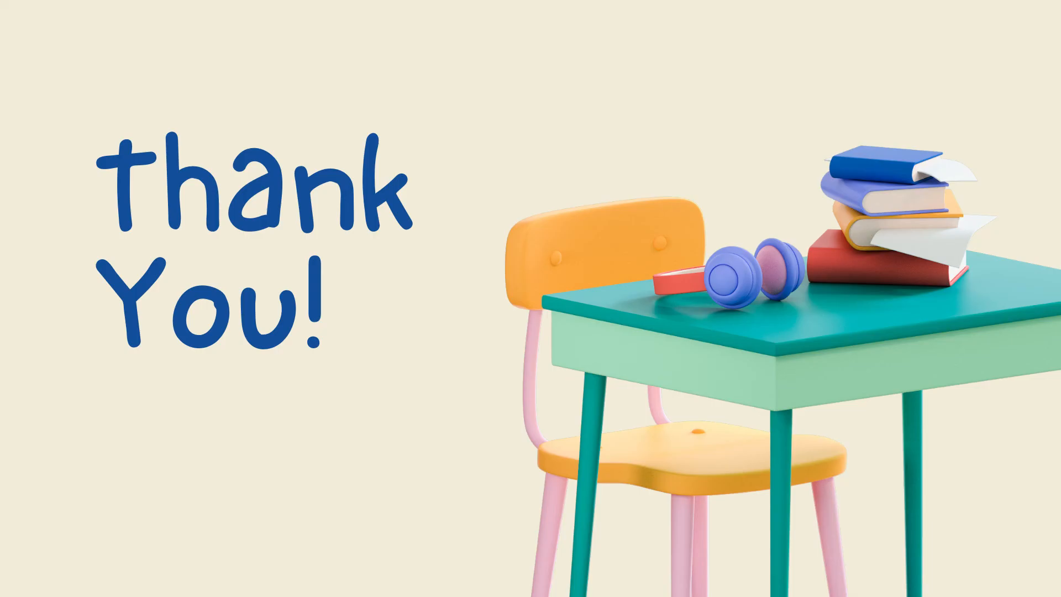